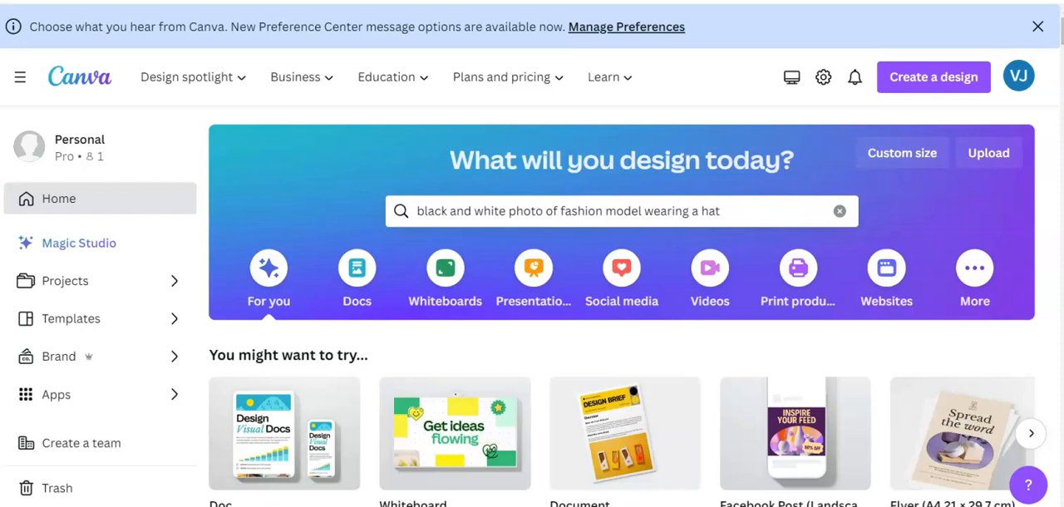
Create a blank Facebook Post (Landscape) design and open the elements library
{"action": "left_click", "coordinate": [933, 80]}
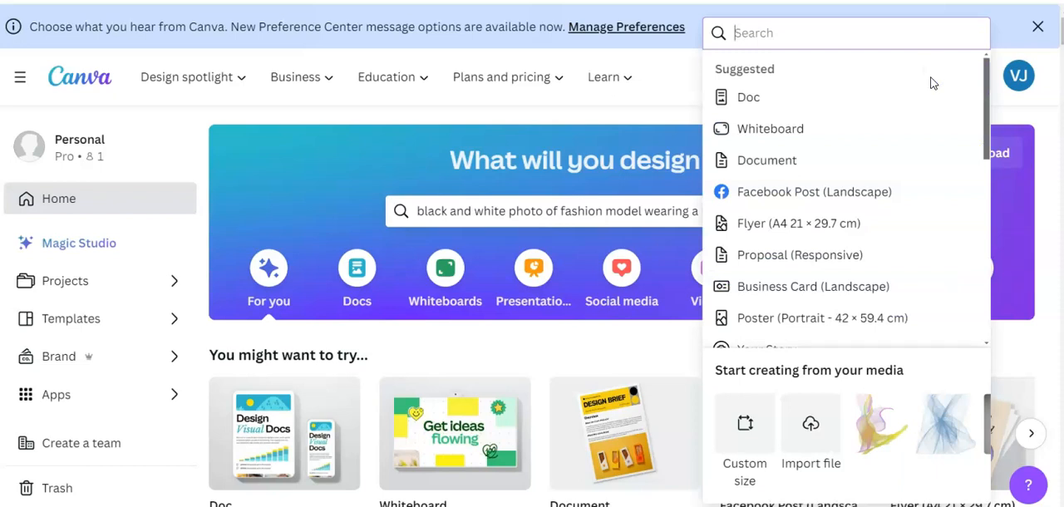
{"action": "left_click", "coordinate": [790, 192]}
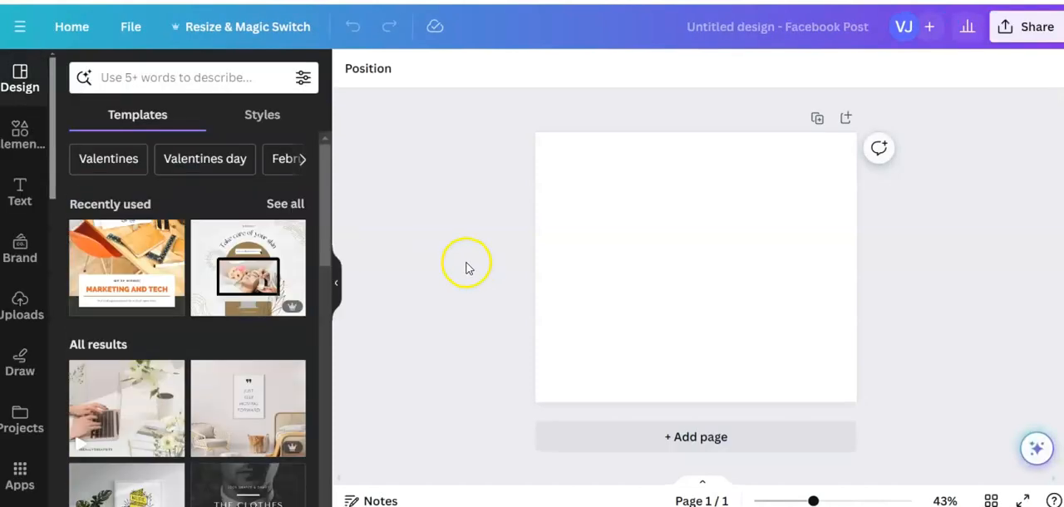
{"action": "left_click", "coordinate": [19, 142]}
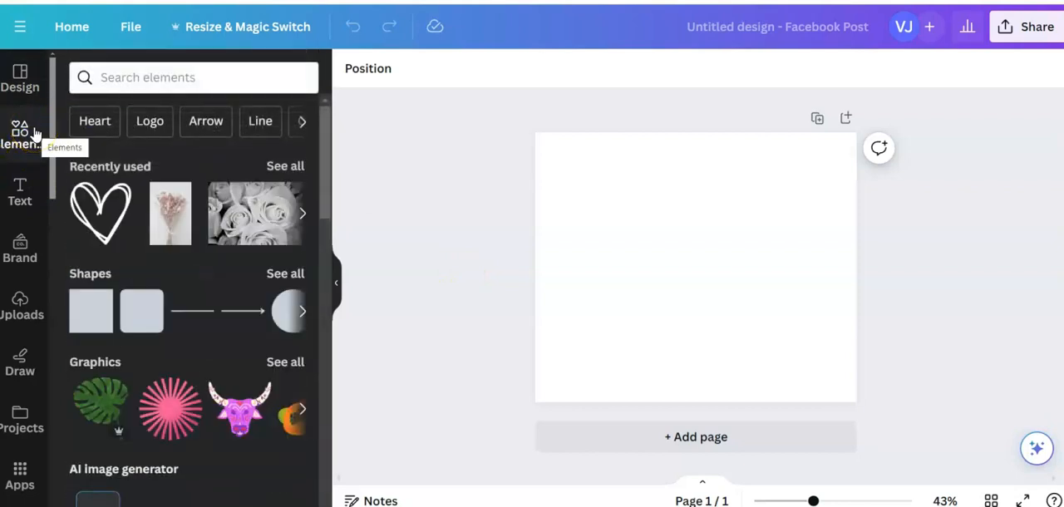
{"action": "left_click", "coordinate": [33, 131]}
{"action": "left_click", "coordinate": [28, 151]}
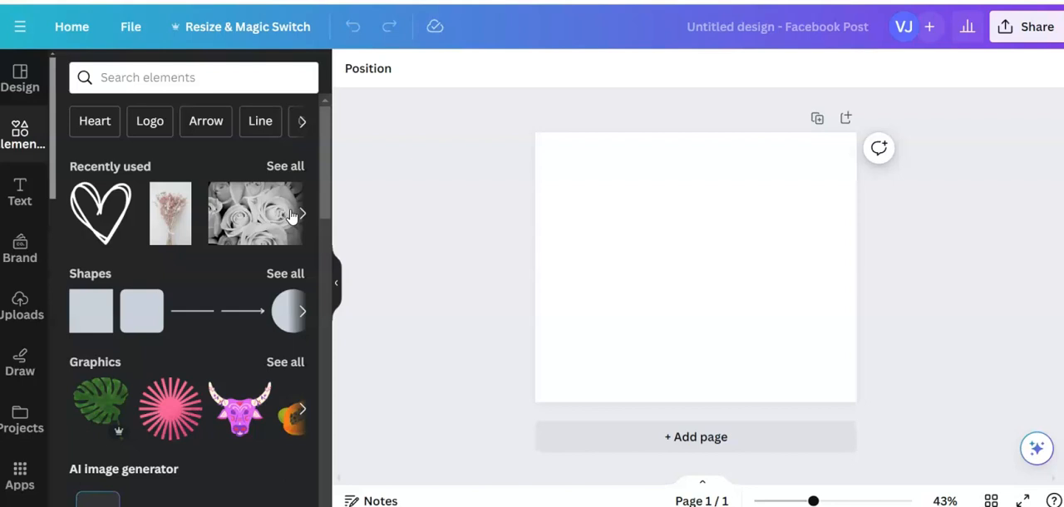
Add the recently used black-and-white roses photo and the pastel dried flower bouquet photo to the page
{"action": "left_click", "coordinate": [239, 218]}
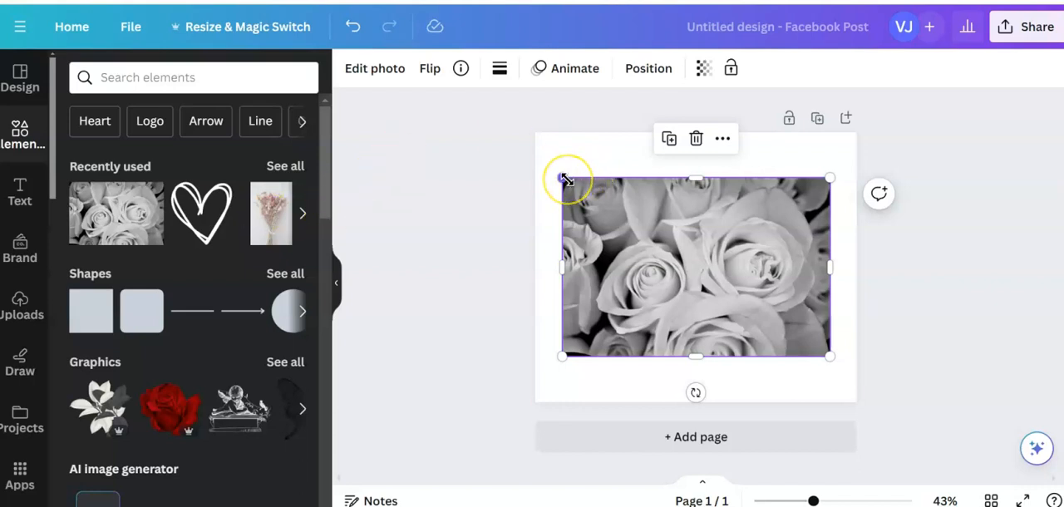
{"action": "mouse_move", "coordinate": [259, 218]}
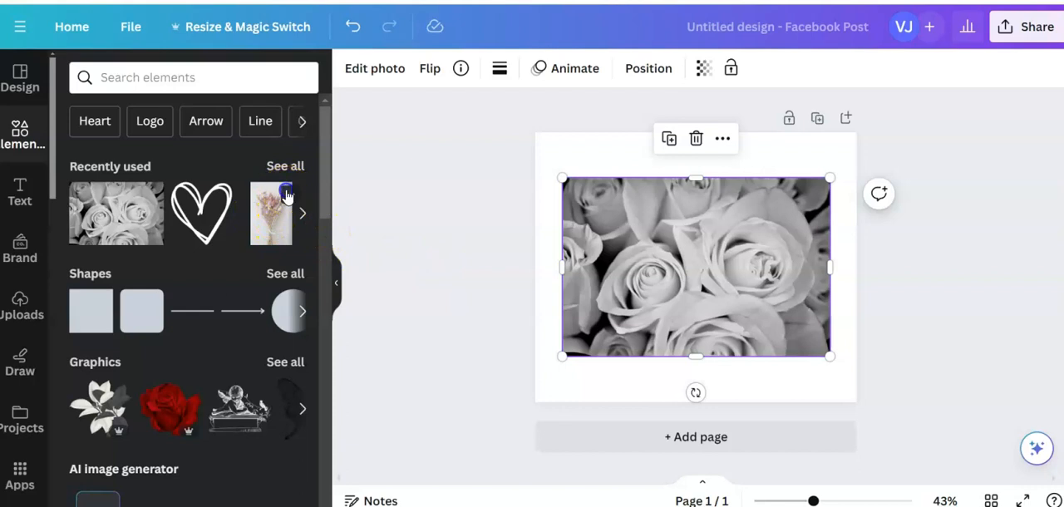
{"action": "left_click", "coordinate": [286, 194]}
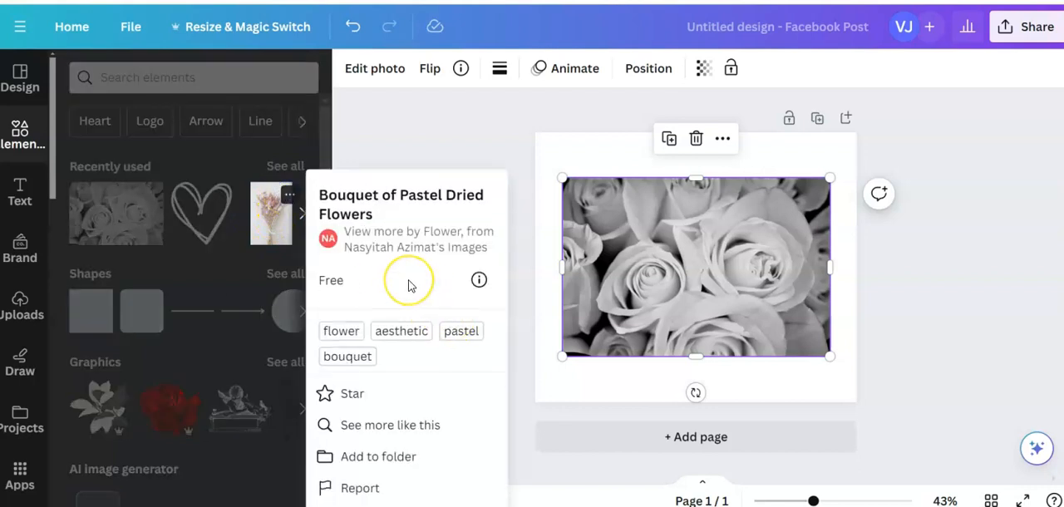
{"action": "left_click", "coordinate": [384, 268]}
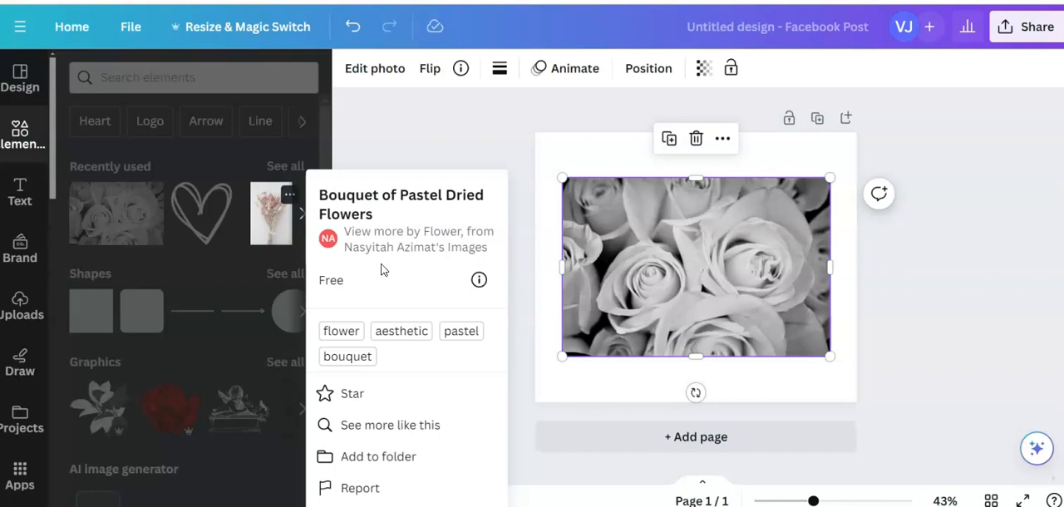
{"action": "left_click", "coordinate": [382, 256]}
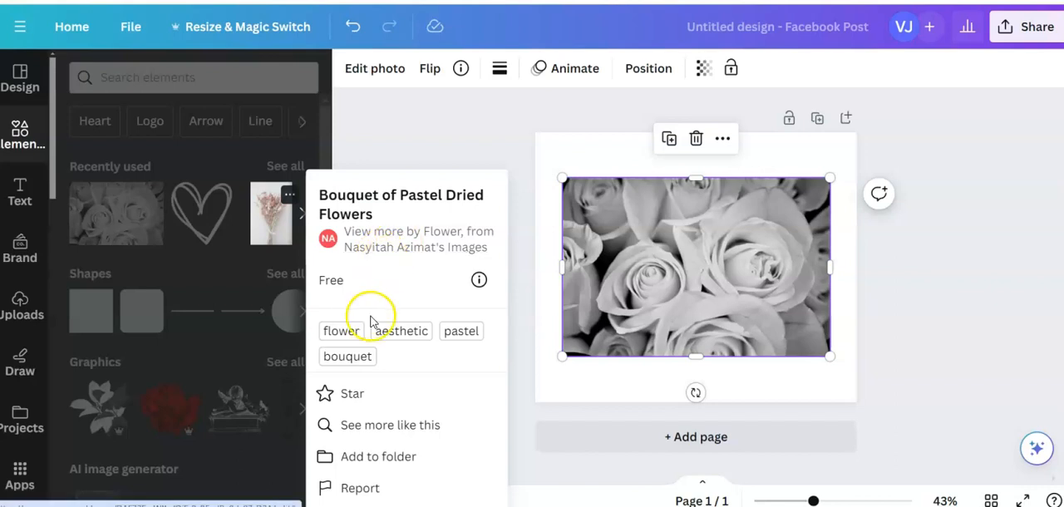
{"action": "left_click", "coordinate": [271, 221]}
{"action": "left_click", "coordinate": [272, 221]}
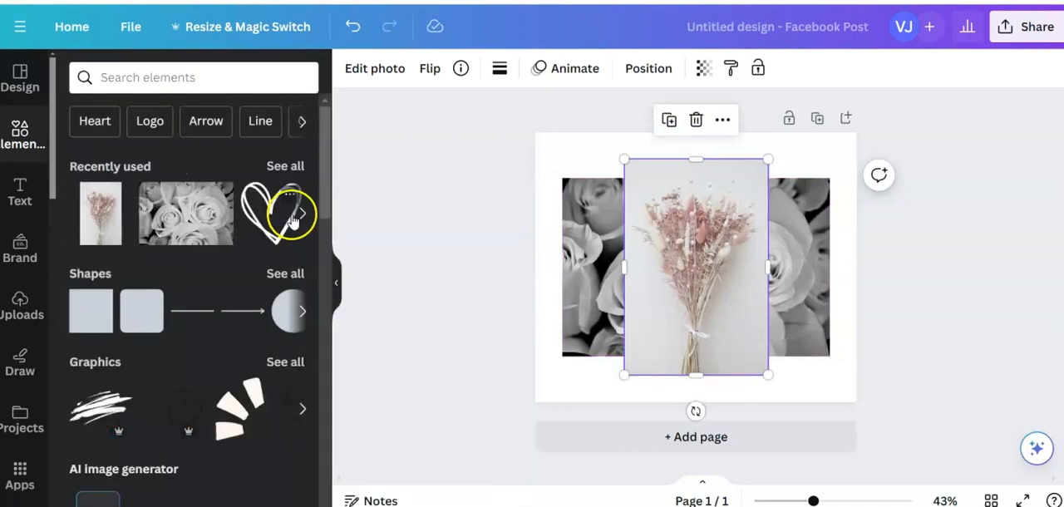
Add the recently used hand-drawn heart and the pink rose petals photo to the page
{"action": "left_click", "coordinate": [274, 214]}
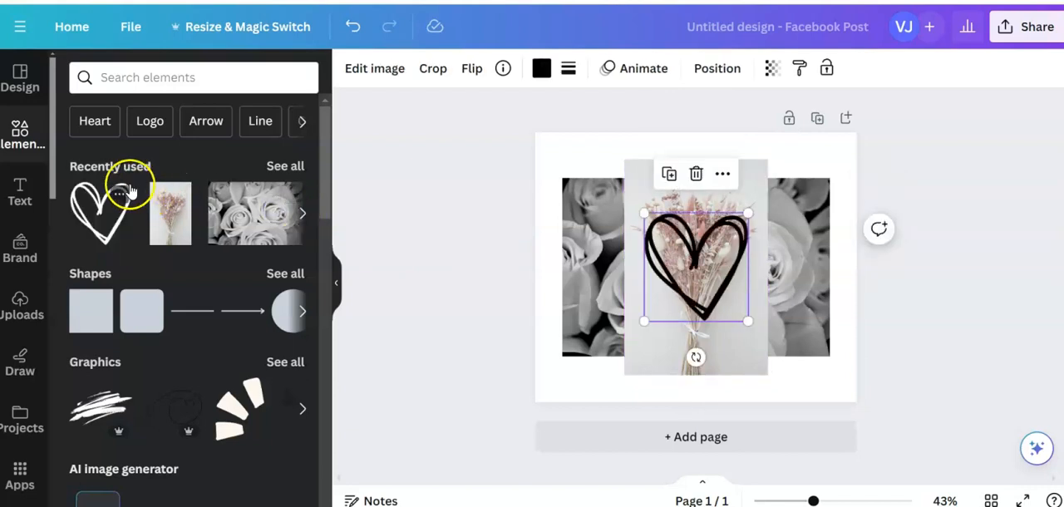
{"action": "left_click", "coordinate": [303, 214]}
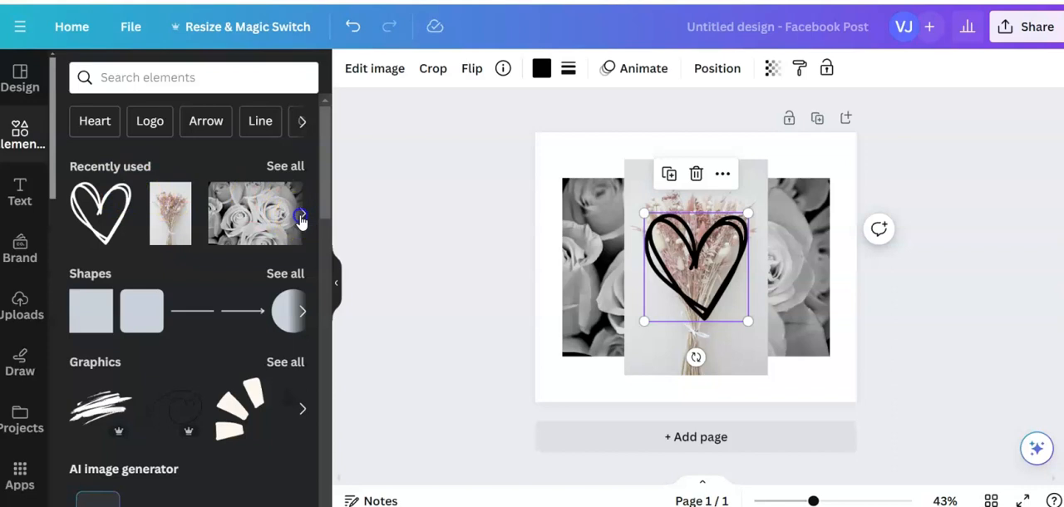
{"action": "left_click", "coordinate": [221, 213]}
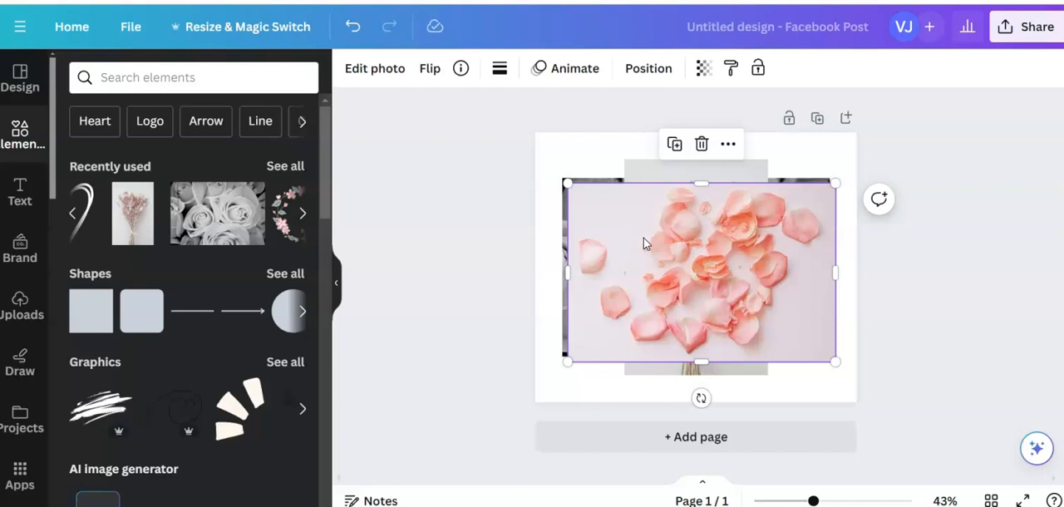
Remove the background of the petals photo and place it, scaled down, in the page's lower-right corner
{"action": "left_click", "coordinate": [372, 68]}
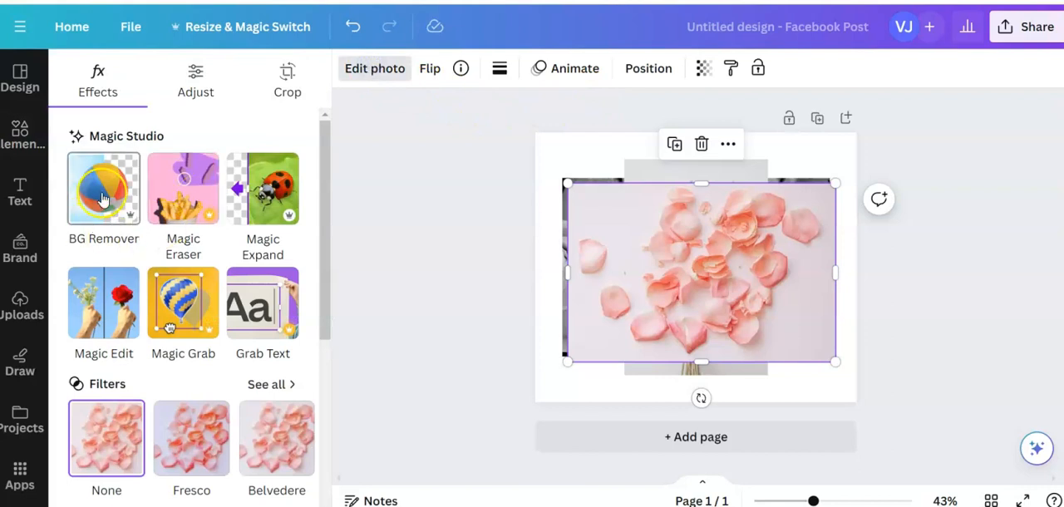
{"action": "left_click", "coordinate": [102, 198]}
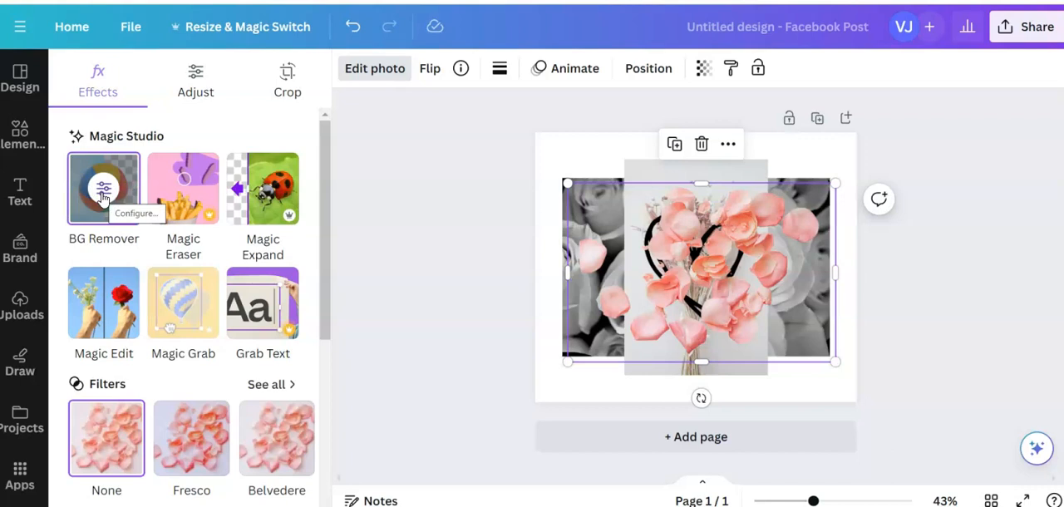
{"action": "left_click_drag", "start_coordinate": [698, 306], "coordinate": [803, 304]}
{"action": "left_click", "coordinate": [597, 291]}
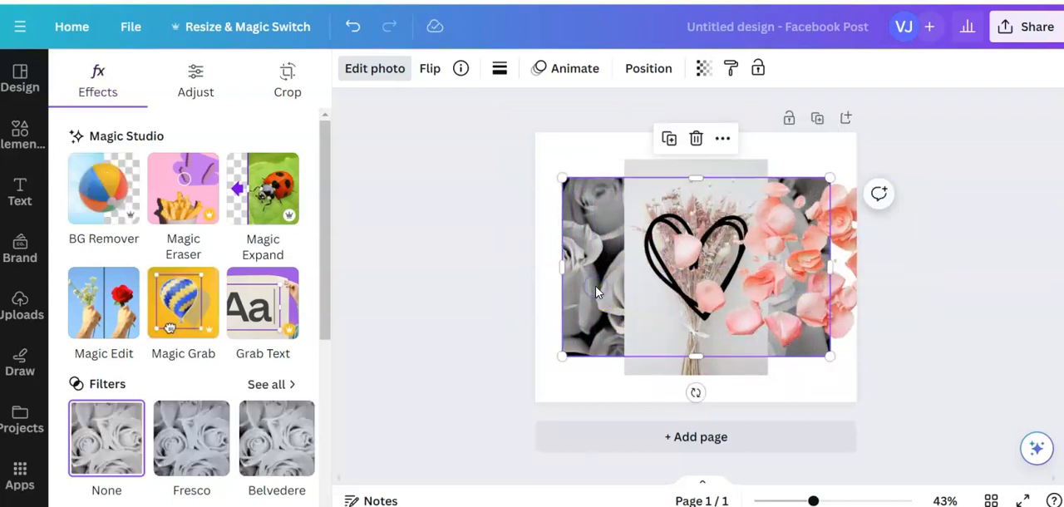
{"action": "left_click", "coordinate": [784, 237]}
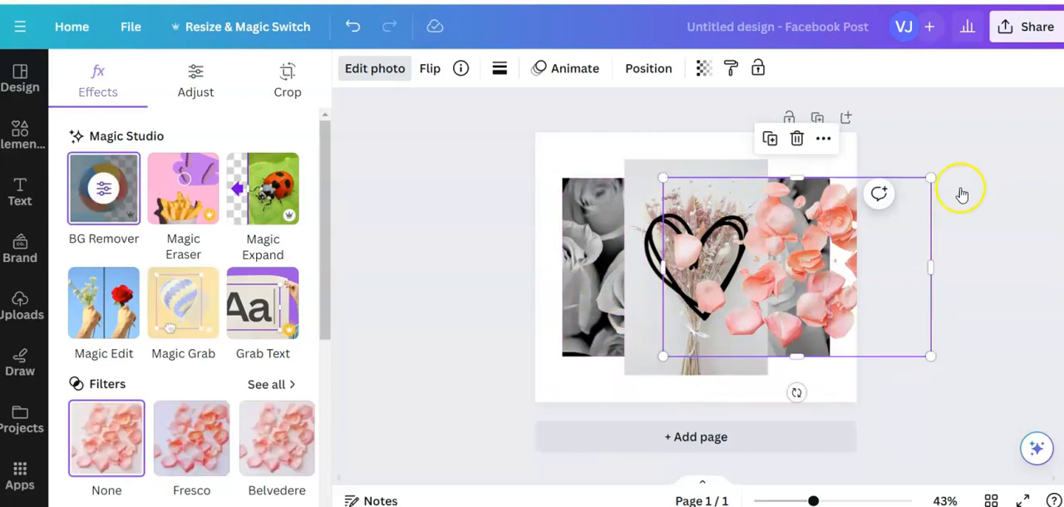
{"action": "left_click_drag", "start_coordinate": [931, 178], "coordinate": [838, 276]}
{"action": "left_click_drag", "start_coordinate": [746, 309], "coordinate": [772, 354]}
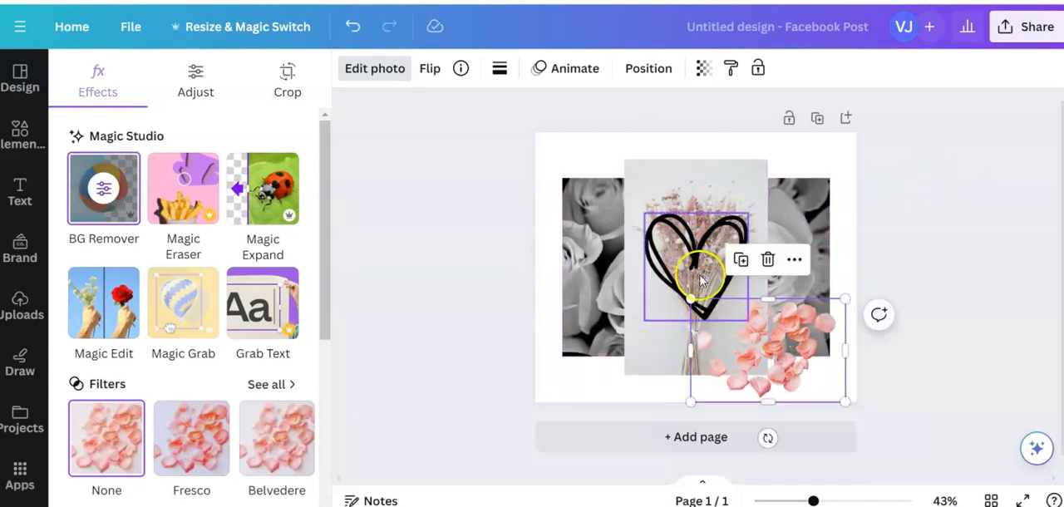
Move the heart to the page's upper-right corner and the bouquet photo to the page's left edge
{"action": "left_click_drag", "start_coordinate": [692, 265], "coordinate": [814, 194]}
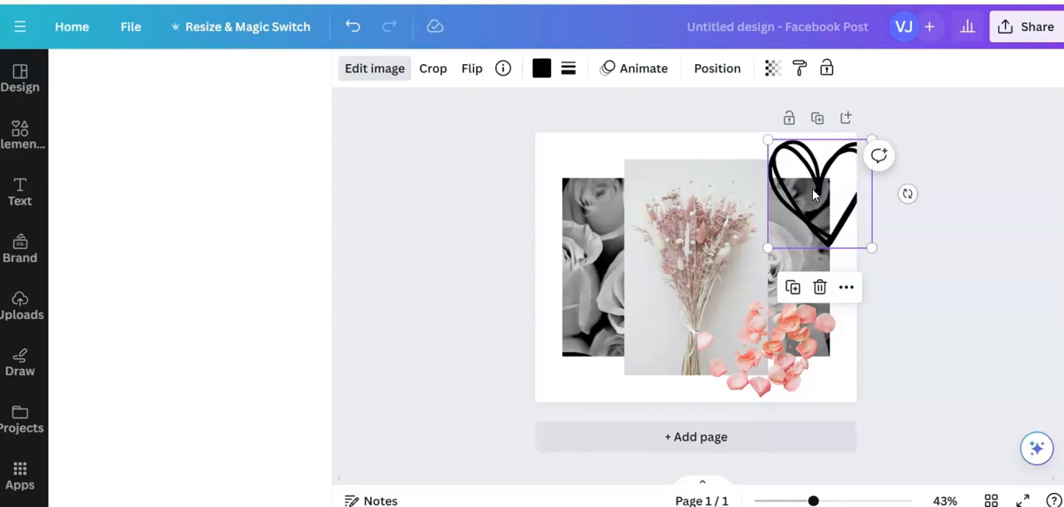
{"action": "left_click_drag", "start_coordinate": [716, 254], "coordinate": [632, 230]}
Shift the roses photo slightly right and shrink it until it fits above the petals, beside the bouquet
{"action": "left_click", "coordinate": [738, 280]}
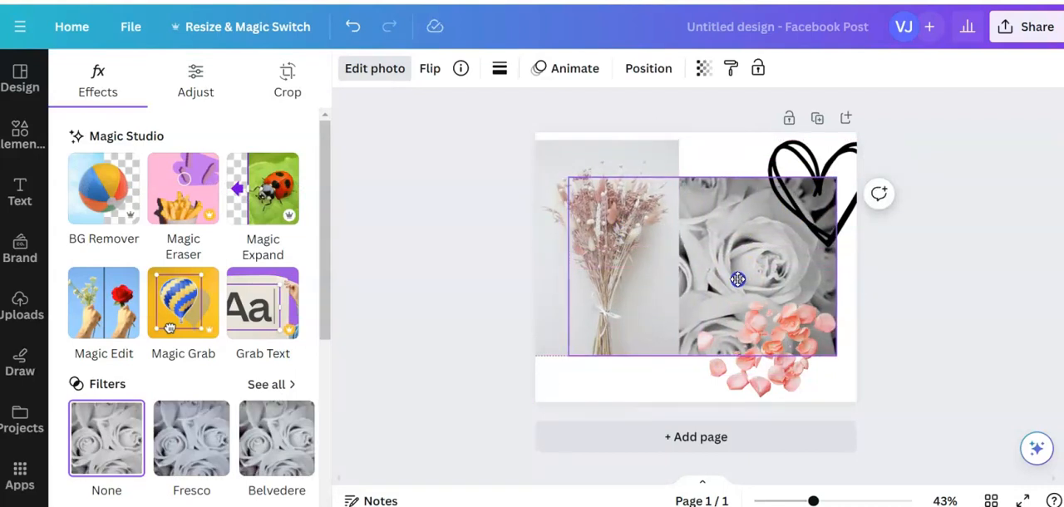
{"action": "left_click_drag", "start_coordinate": [737, 280], "coordinate": [747, 279]}
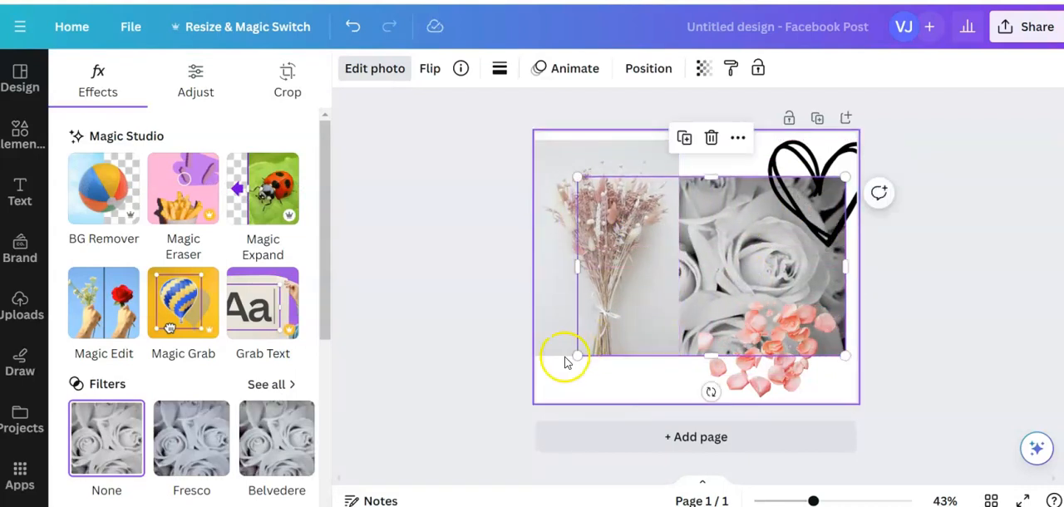
{"action": "left_click_drag", "start_coordinate": [577, 354], "coordinate": [686, 319]}
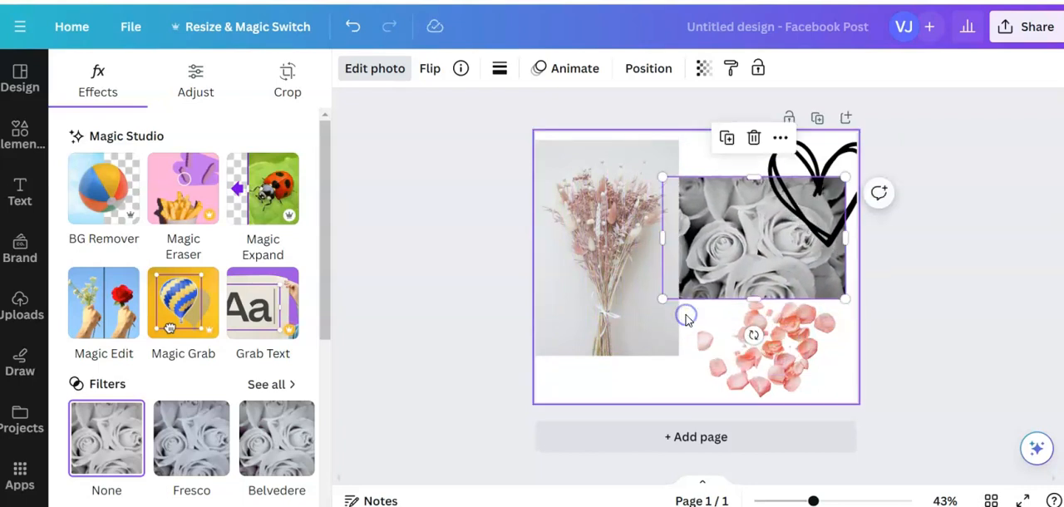
Shrink the bouquet photo slightly and move it lower, so it overlaps the left edge of the roses photo
{"action": "left_click", "coordinate": [628, 290]}
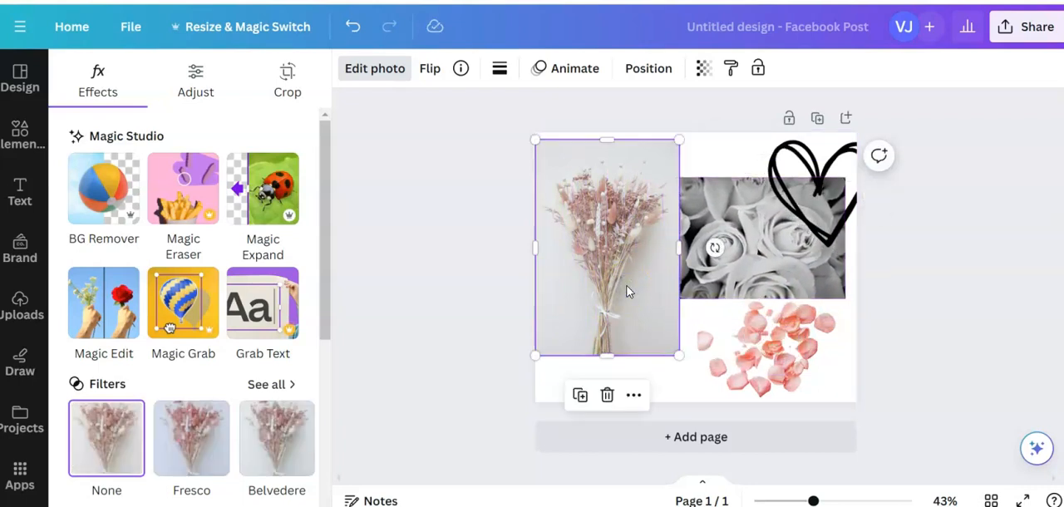
{"action": "left_click_drag", "start_coordinate": [537, 141], "coordinate": [559, 162]}
{"action": "left_click", "coordinate": [623, 270]}
{"action": "left_click_drag", "start_coordinate": [623, 269], "coordinate": [627, 285]}
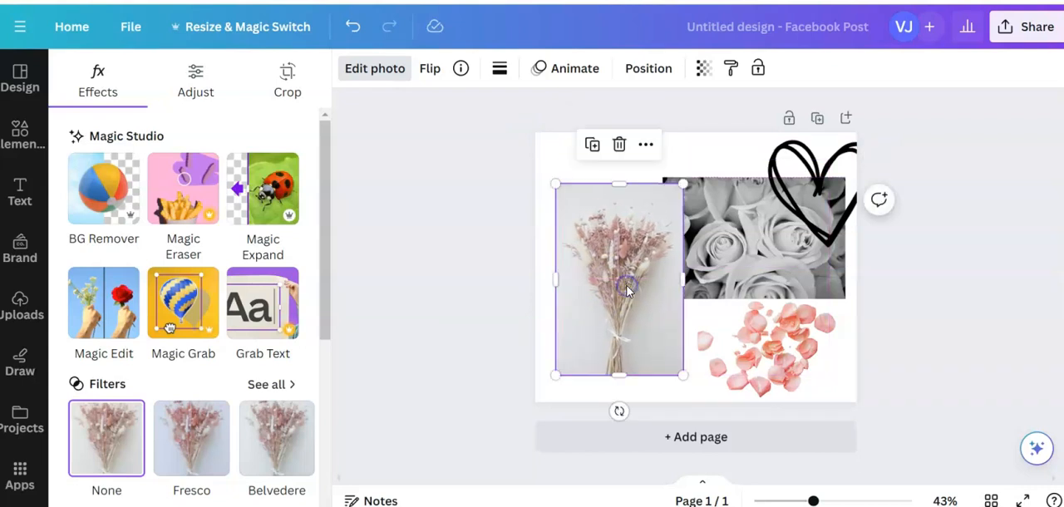
Shrink the heart and place it over the overlap between the bouquet and roses photos
{"action": "left_click", "coordinate": [837, 203]}
{"action": "left_click_drag", "start_coordinate": [837, 203], "coordinate": [697, 297]}
{"action": "left_click_drag", "start_coordinate": [734, 347], "coordinate": [691, 305]}
{"action": "left_click_drag", "start_coordinate": [665, 274], "coordinate": [691, 286]}
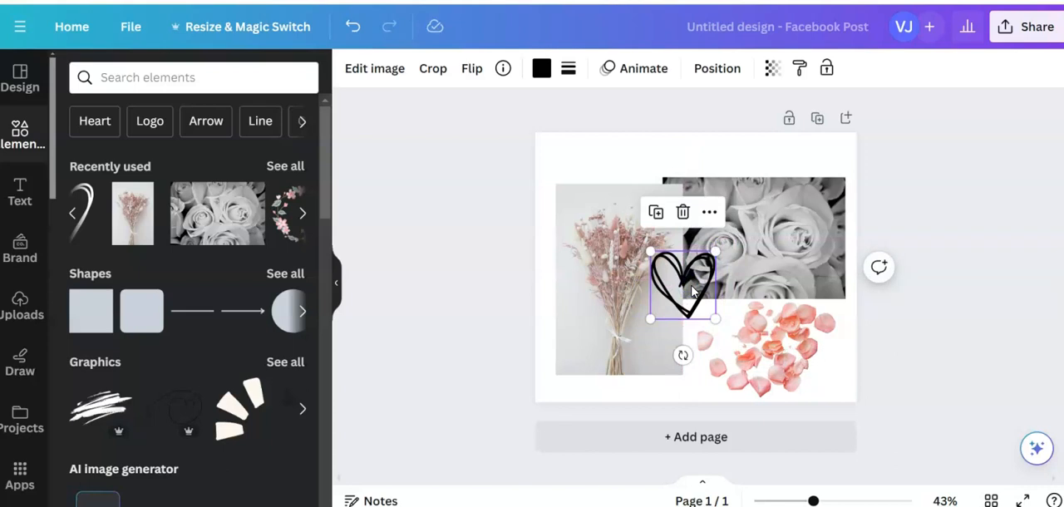
Recolor the heart salmon pink, using the second-darkest photo color taken from the petals
{"action": "left_click", "coordinate": [372, 69]}
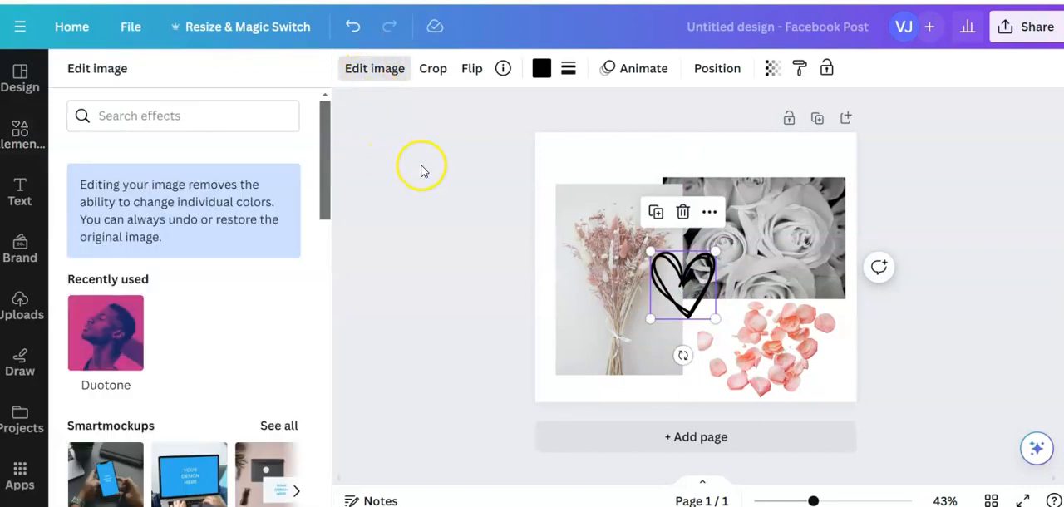
{"action": "scroll", "coordinate": [245, 299], "scroll_direction": "down", "scroll_amount": 3}
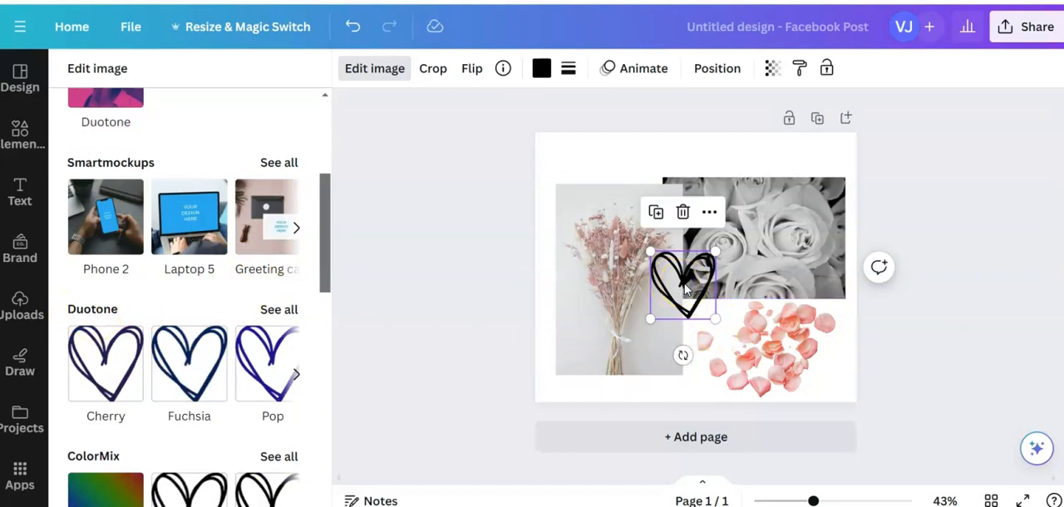
{"action": "left_click", "coordinate": [542, 69]}
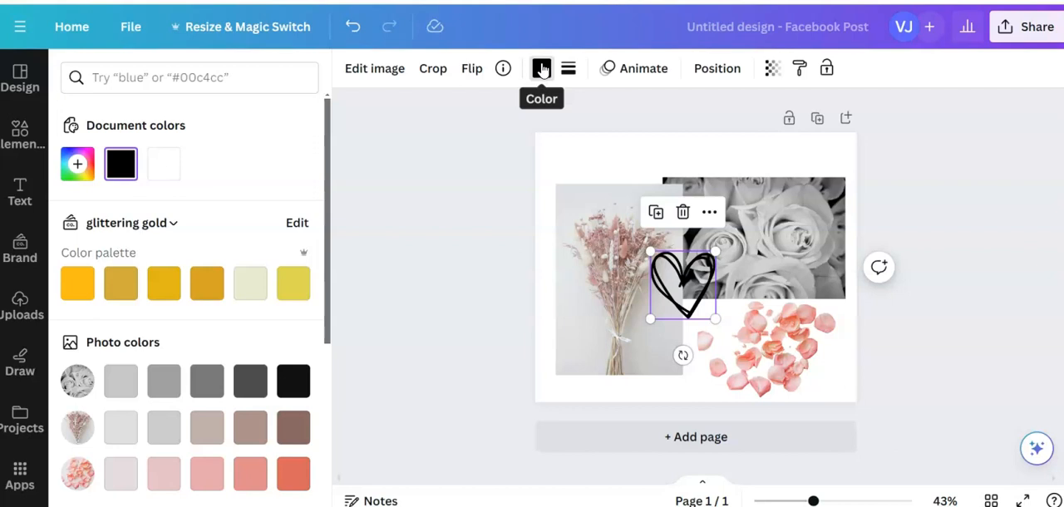
{"action": "left_click", "coordinate": [542, 70]}
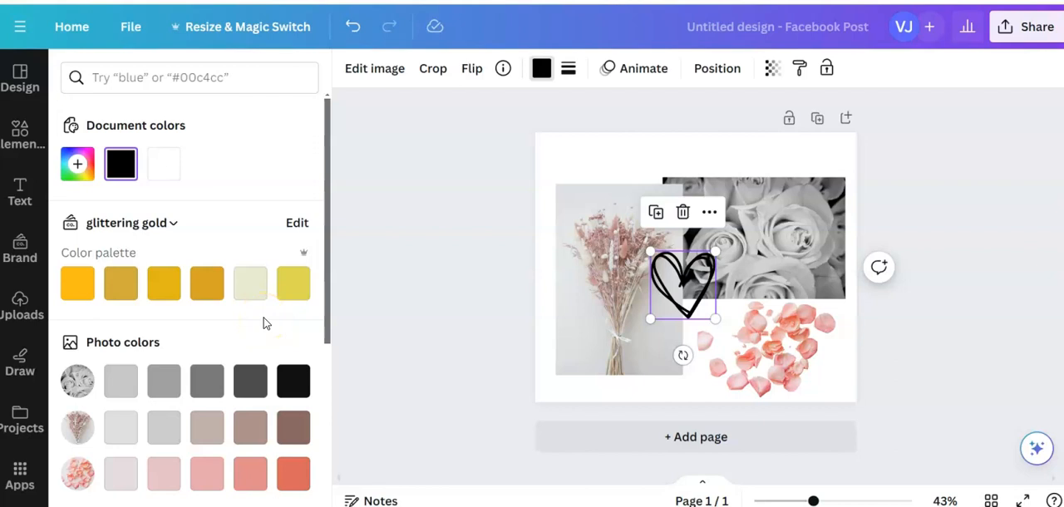
{"action": "scroll", "coordinate": [265, 324], "scroll_direction": "down", "scroll_amount": 2}
{"action": "left_click", "coordinate": [243, 407]}
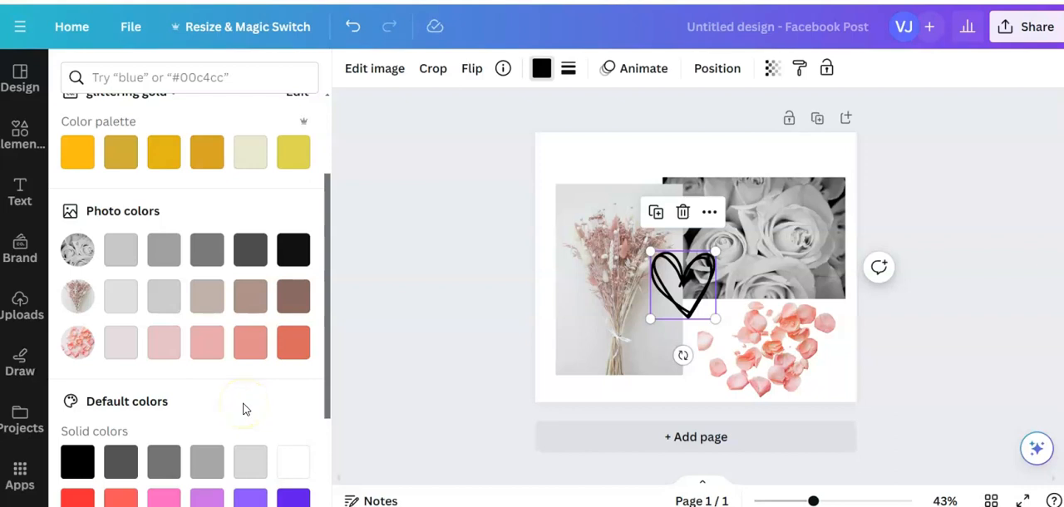
{"action": "left_click", "coordinate": [250, 343]}
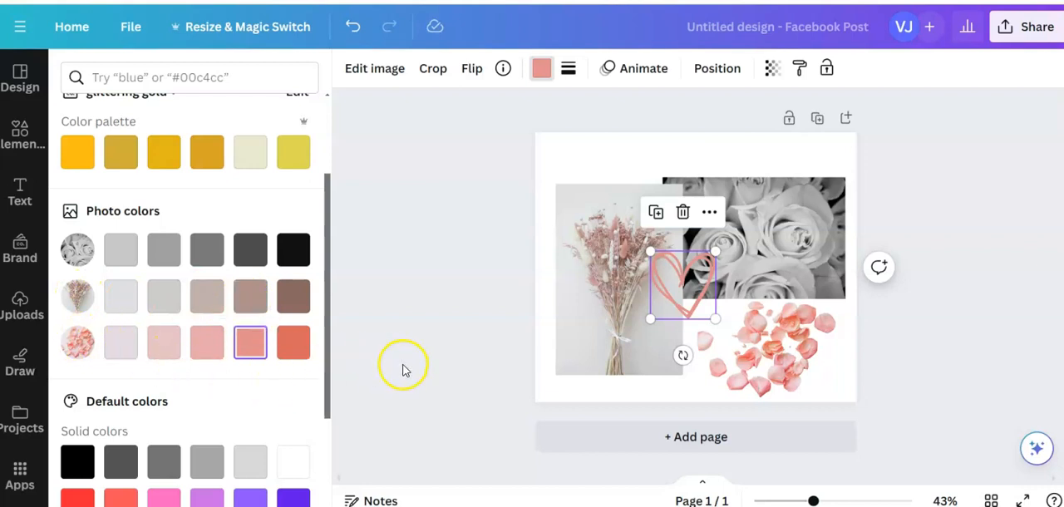
Move the petals cutout up and left, so it slightly overlaps the roses and bouquet photos
{"action": "left_click", "coordinate": [744, 357]}
{"action": "left_click", "coordinate": [757, 362]}
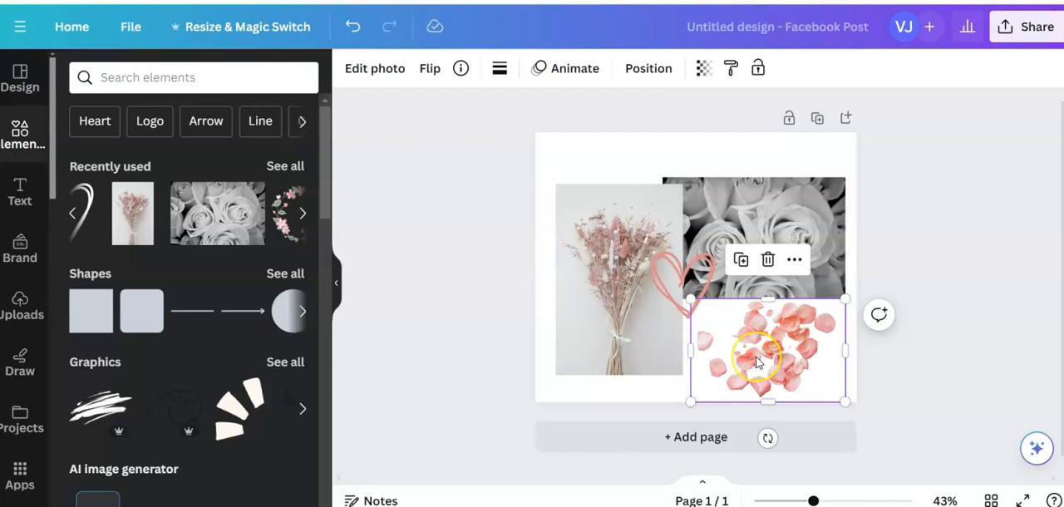
{"action": "left_click_drag", "start_coordinate": [757, 361], "coordinate": [736, 340]}
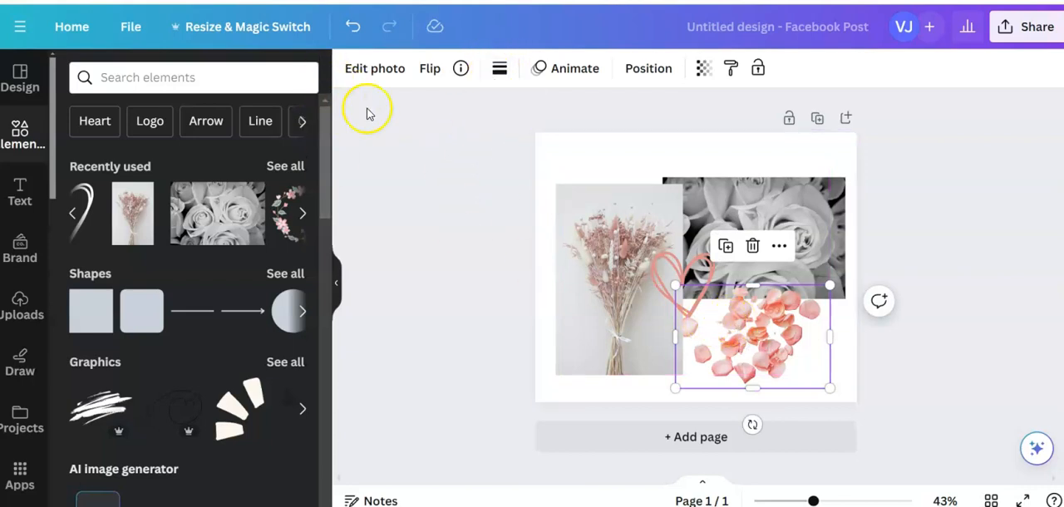
Apply the Belvedere filter to the petals photo
{"action": "left_click", "coordinate": [362, 69]}
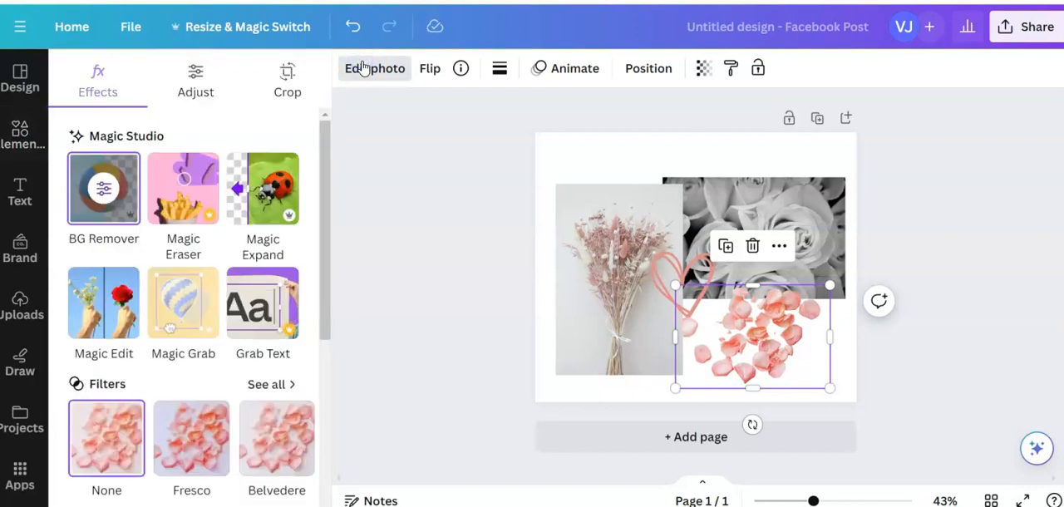
{"action": "scroll", "coordinate": [161, 245], "scroll_direction": "down", "scroll_amount": 3}
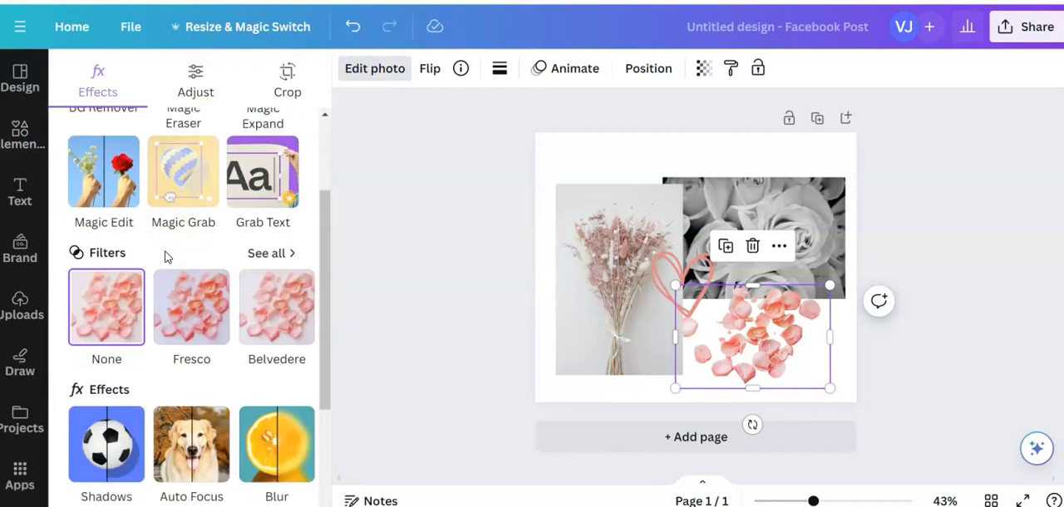
{"action": "left_click", "coordinate": [280, 325]}
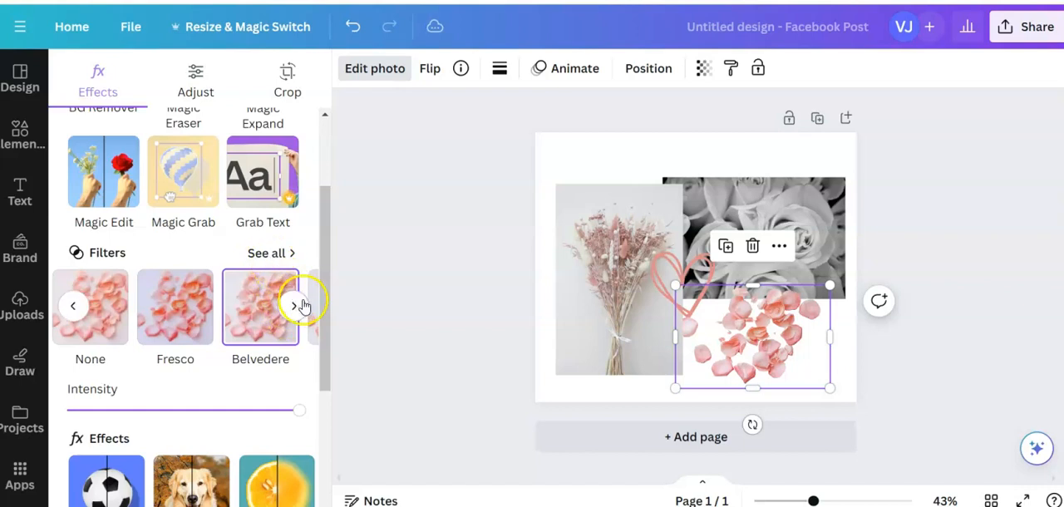
Try the Aero filter on the petals photo
{"action": "left_click", "coordinate": [292, 308]}
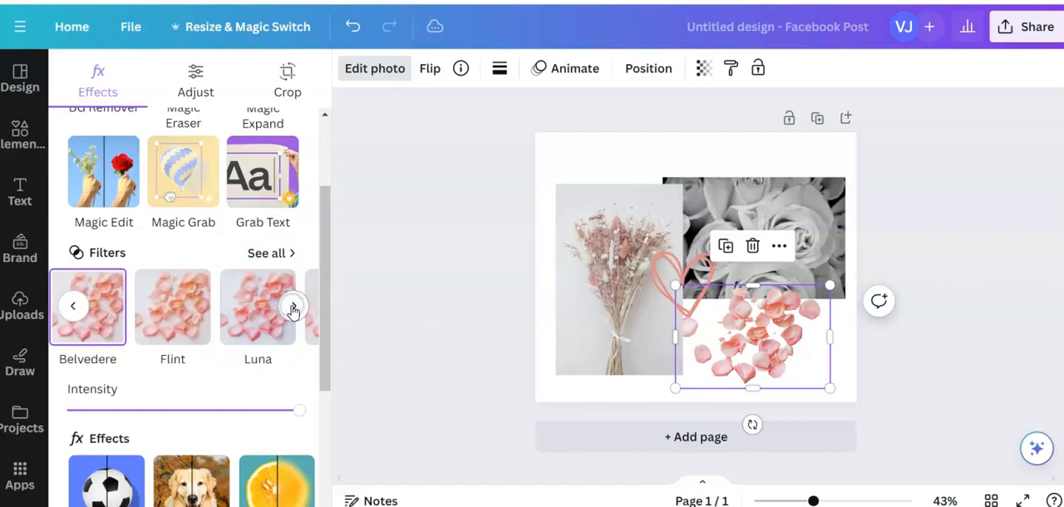
{"action": "left_click", "coordinate": [293, 308]}
{"action": "left_click", "coordinate": [292, 307]}
{"action": "left_click", "coordinate": [94, 308]}
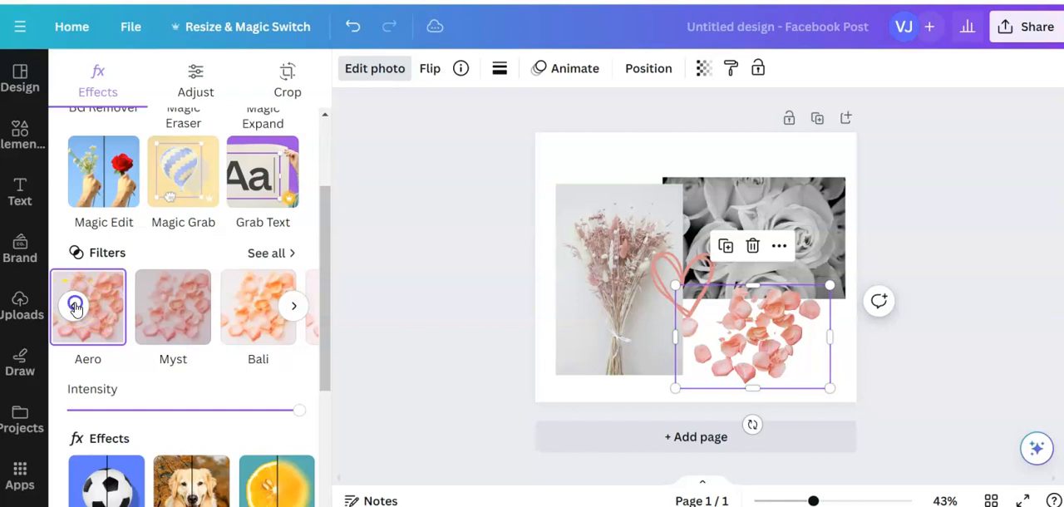
Apply the Flint filter to the petals photo and deselect it
{"action": "left_click", "coordinate": [74, 306]}
{"action": "left_click", "coordinate": [74, 307]}
{"action": "left_click", "coordinate": [148, 322]}
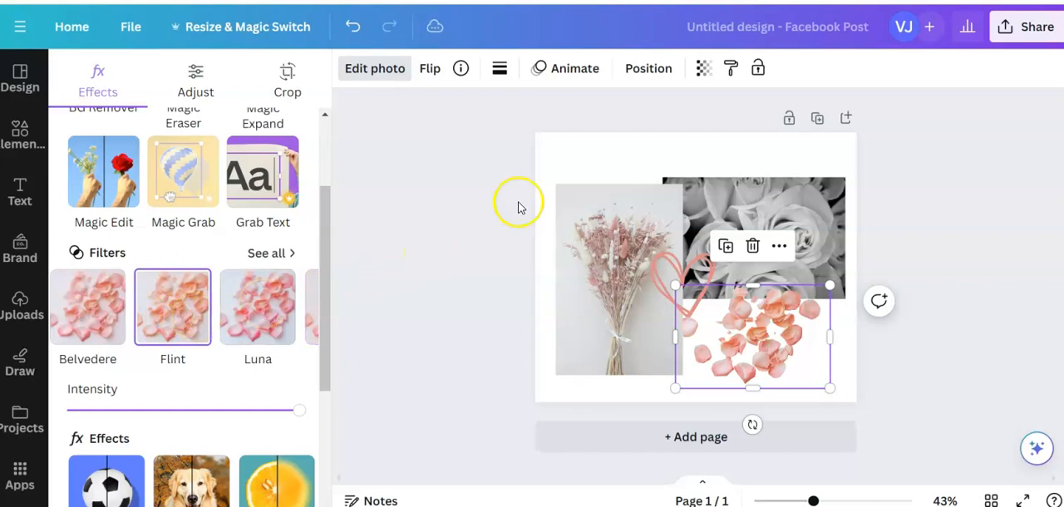
{"action": "left_click", "coordinate": [627, 150]}
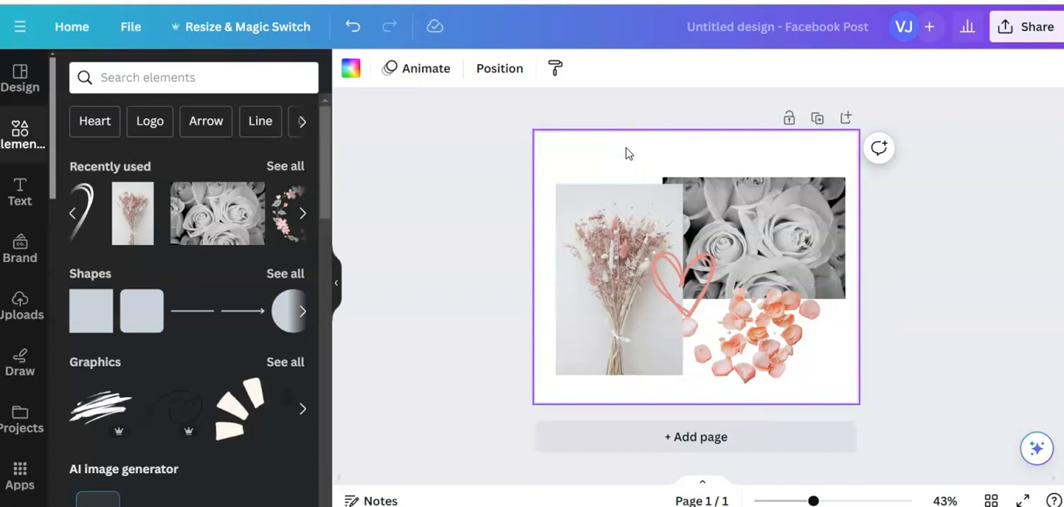
{"action": "left_click", "coordinate": [648, 152]}
{"action": "left_click", "coordinate": [755, 226]}
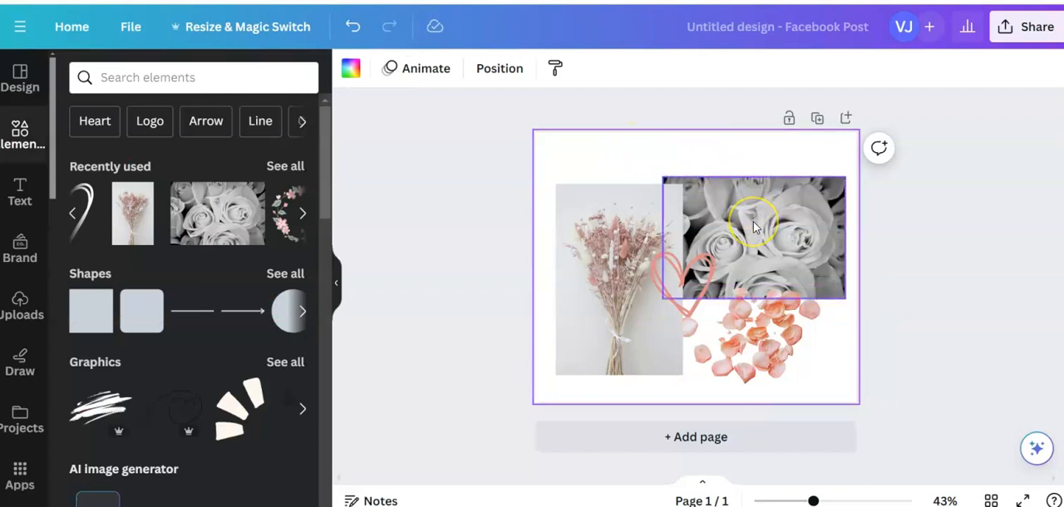
{"action": "left_click", "coordinate": [746, 290]}
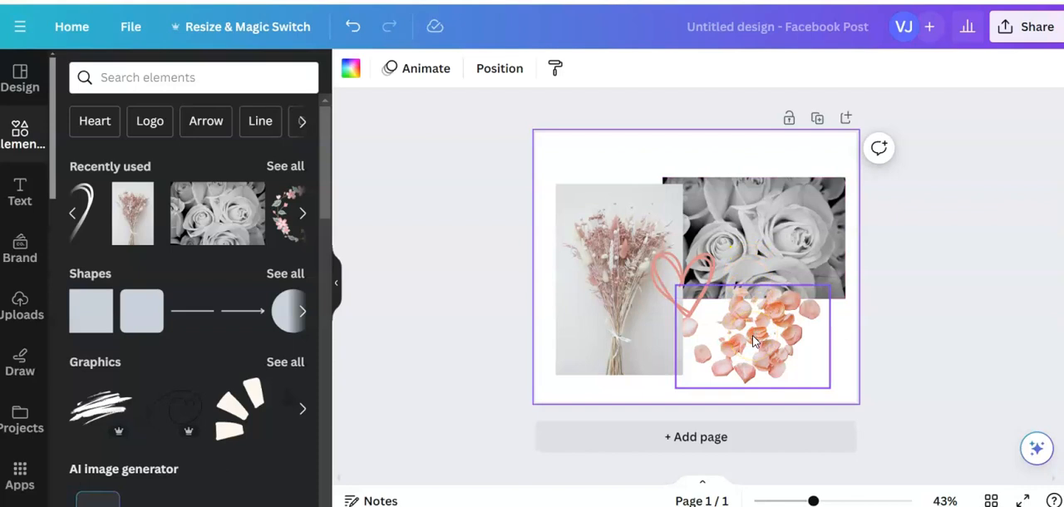
{"action": "left_click", "coordinate": [632, 308]}
{"action": "left_click", "coordinate": [675, 281]}
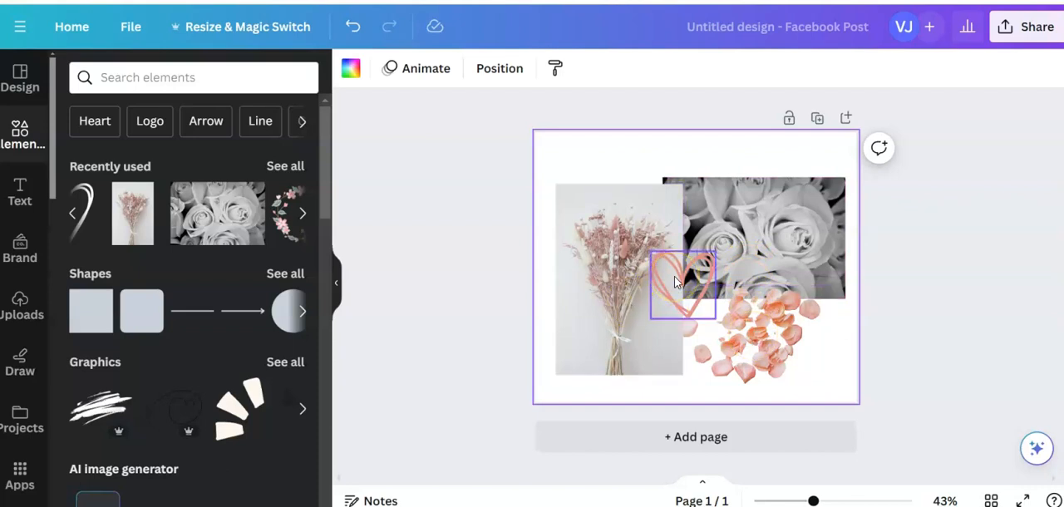
{"action": "left_click", "coordinate": [784, 227]}
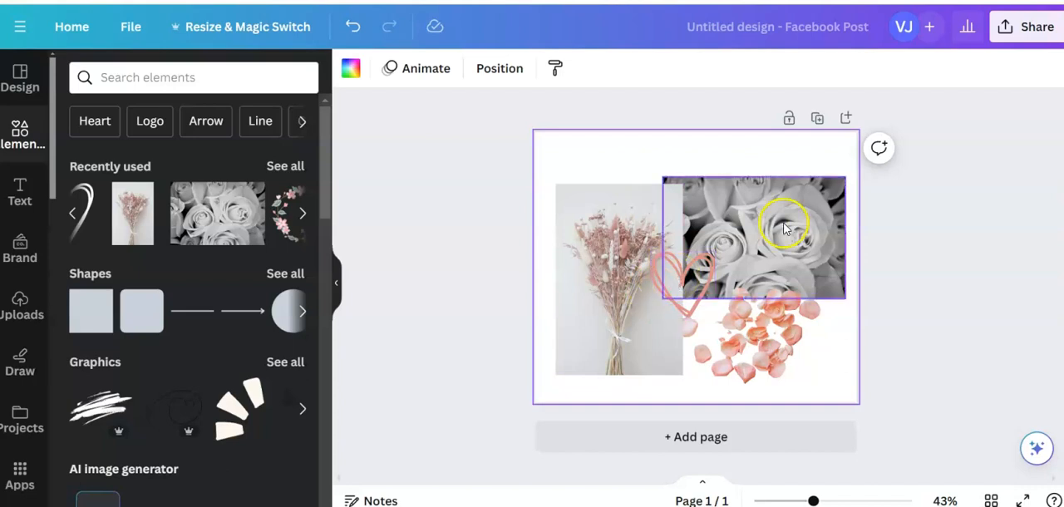
{"action": "left_click", "coordinate": [827, 361]}
{"action": "left_click", "coordinate": [845, 376]}
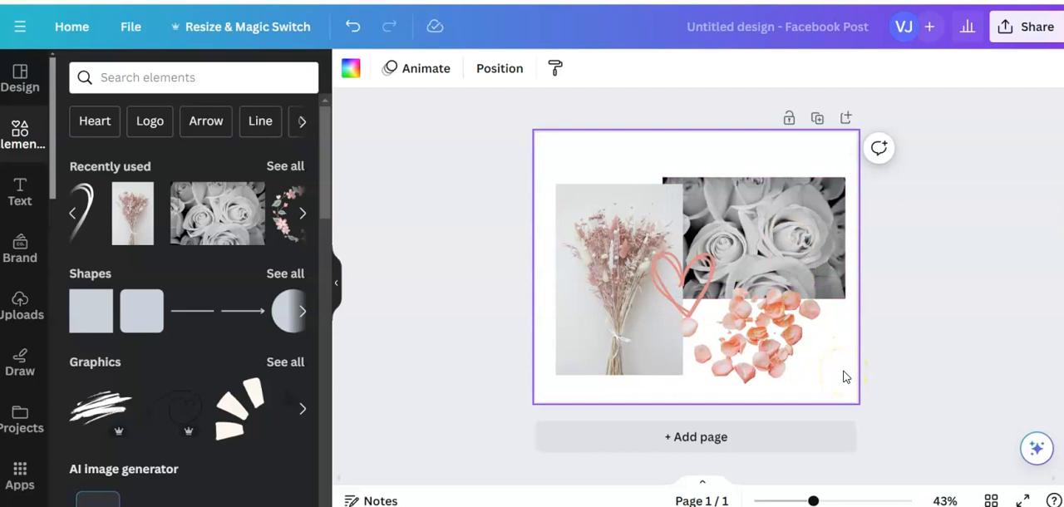
Nudge the petals cutout right so it clears the bouquet photo, and move its layer down to just above the background
{"action": "left_click", "coordinate": [775, 330]}
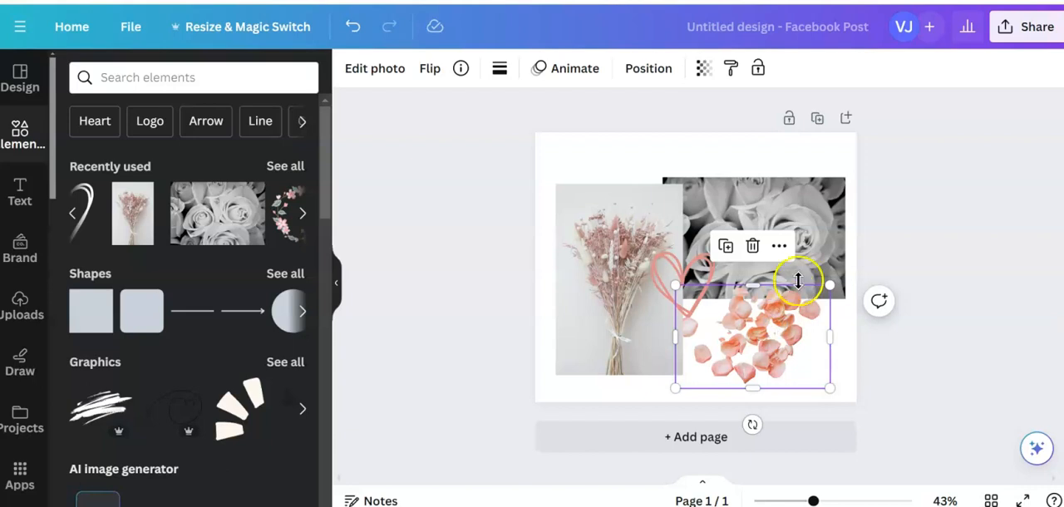
{"action": "mouse_move", "coordinate": [782, 333]}
{"action": "left_mouse_down"}
{"action": "mouse_move", "coordinate": [790, 236]}
{"action": "mouse_move", "coordinate": [785, 329]}
{"action": "left_mouse_up"}
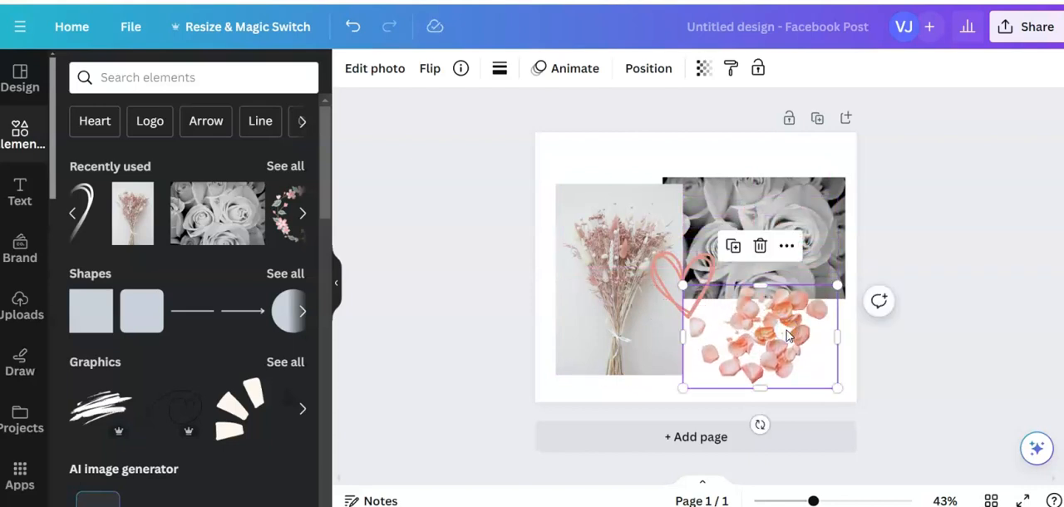
{"action": "left_click", "coordinate": [651, 68]}
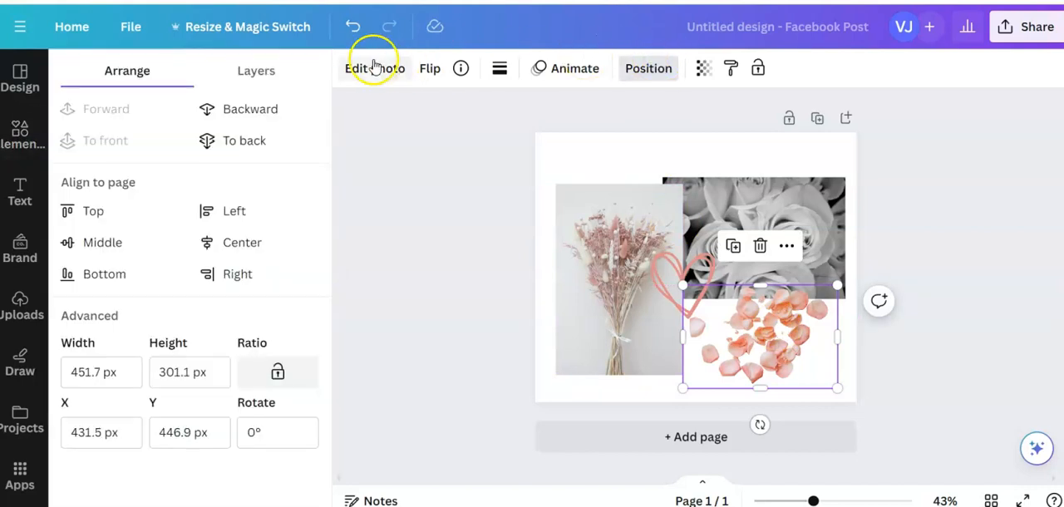
{"action": "left_click", "coordinate": [248, 72]}
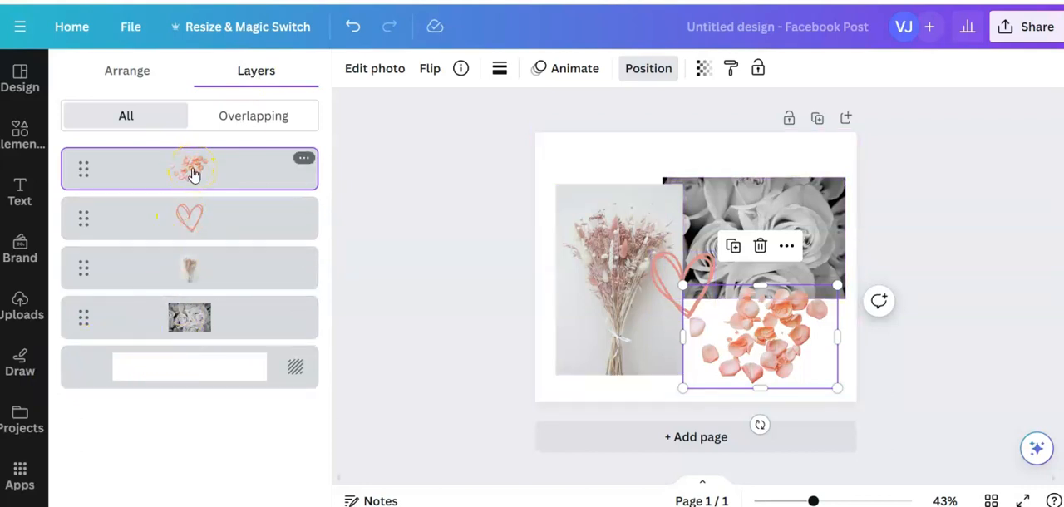
{"action": "left_click_drag", "start_coordinate": [194, 170], "coordinate": [190, 347]}
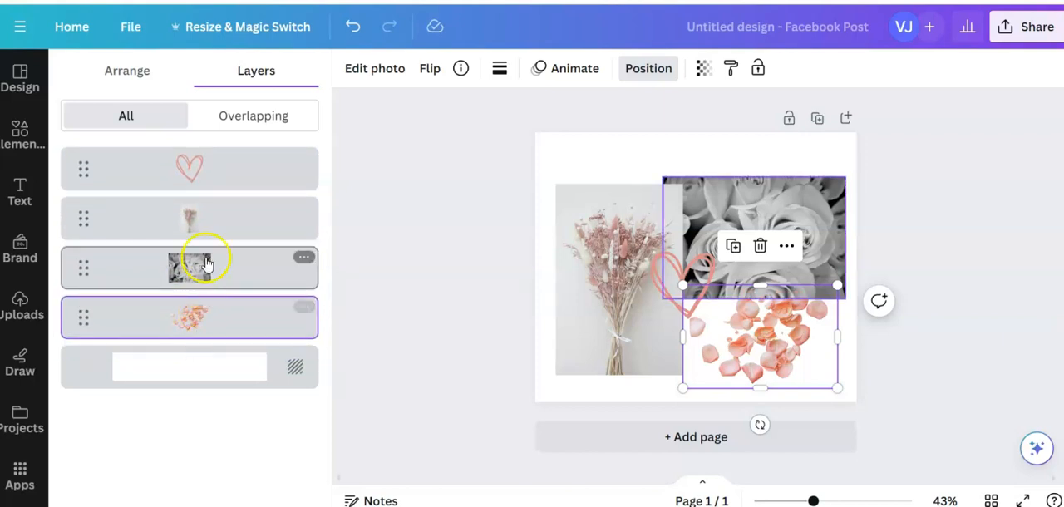
Reorder the layers so the bouquet photo sits directly below the roses photo
{"action": "left_click", "coordinate": [208, 219]}
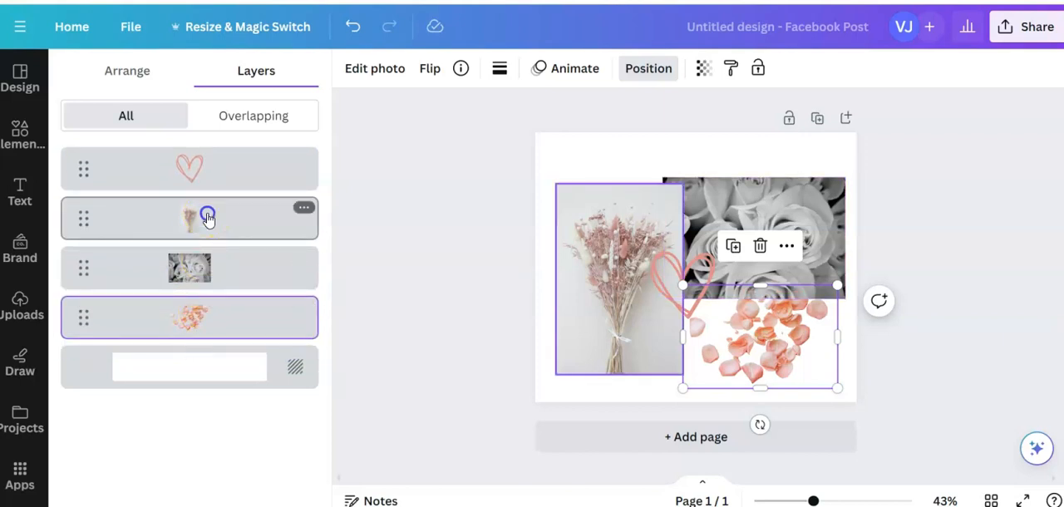
{"action": "left_click_drag", "start_coordinate": [208, 219], "coordinate": [202, 304]}
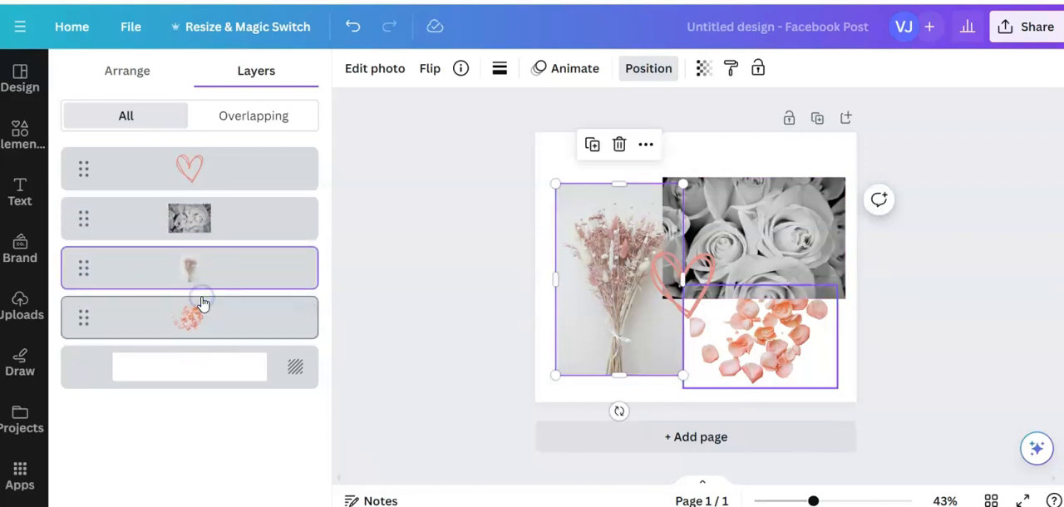
Send the heart layer down to just above the background, beneath all the photos
{"action": "left_click", "coordinate": [193, 170]}
{"action": "left_click_drag", "start_coordinate": [192, 171], "coordinate": [186, 350]}
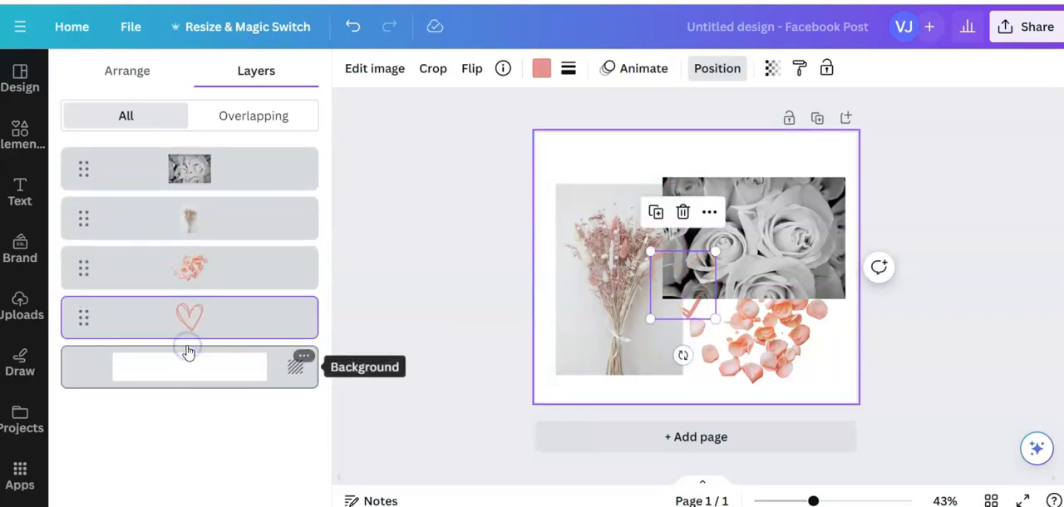
{"action": "left_click", "coordinate": [181, 319]}
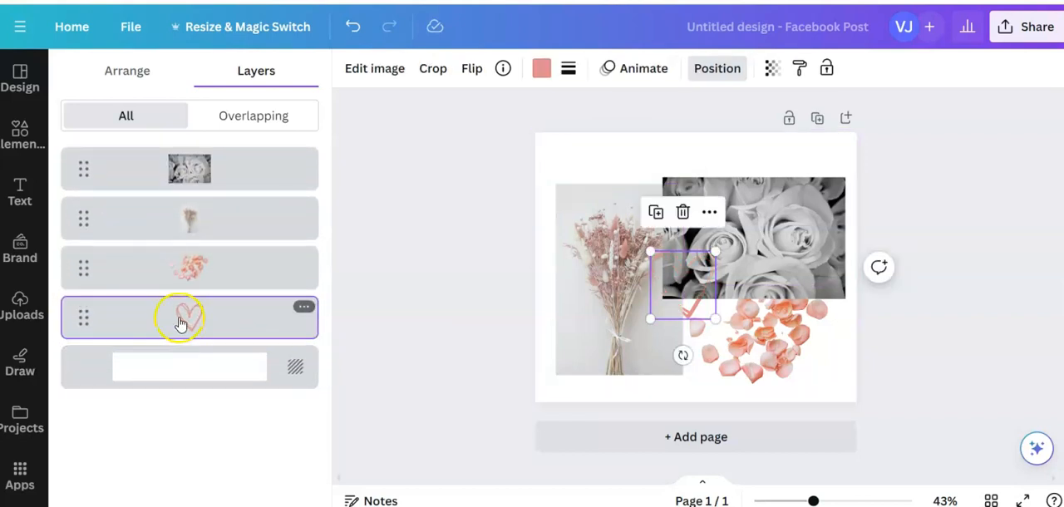
Bring the heart layer back up to the front, above all the photos
{"action": "left_click", "coordinate": [92, 319]}
{"action": "left_click_drag", "start_coordinate": [92, 319], "coordinate": [100, 237]}
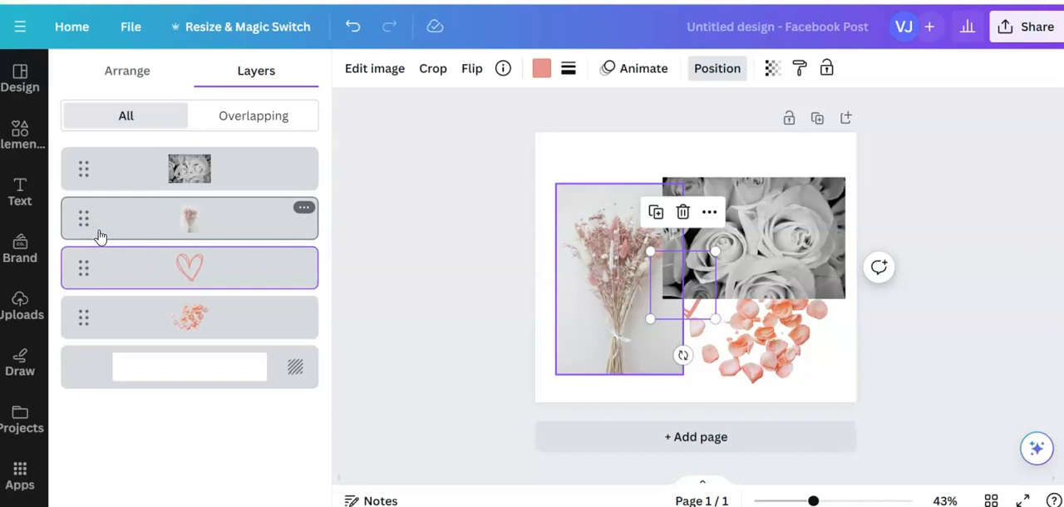
{"action": "left_click_drag", "start_coordinate": [140, 280], "coordinate": [172, 154]}
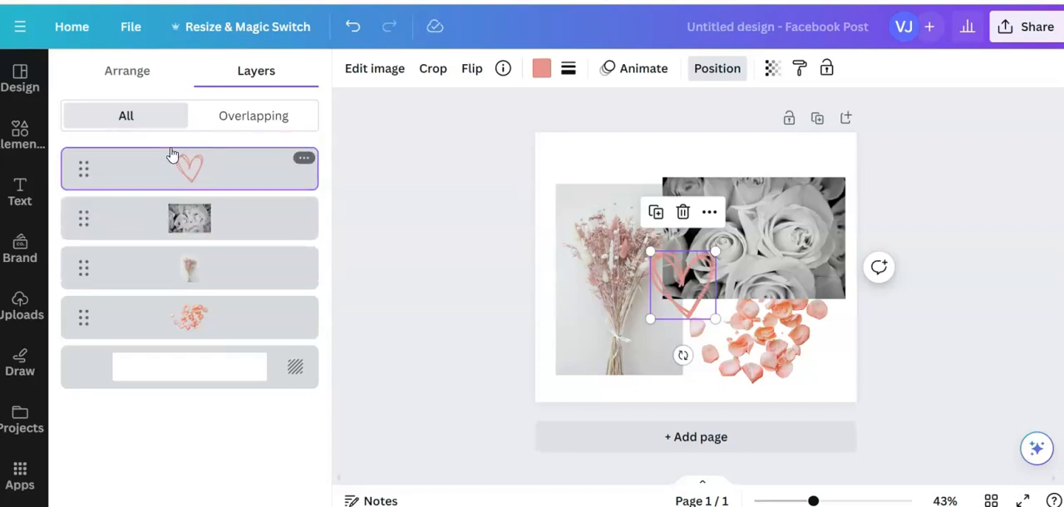
Move the roses photo layer down to just above the background, beneath the bouquet and petals, and deselect everything
{"action": "left_click", "coordinate": [188, 226]}
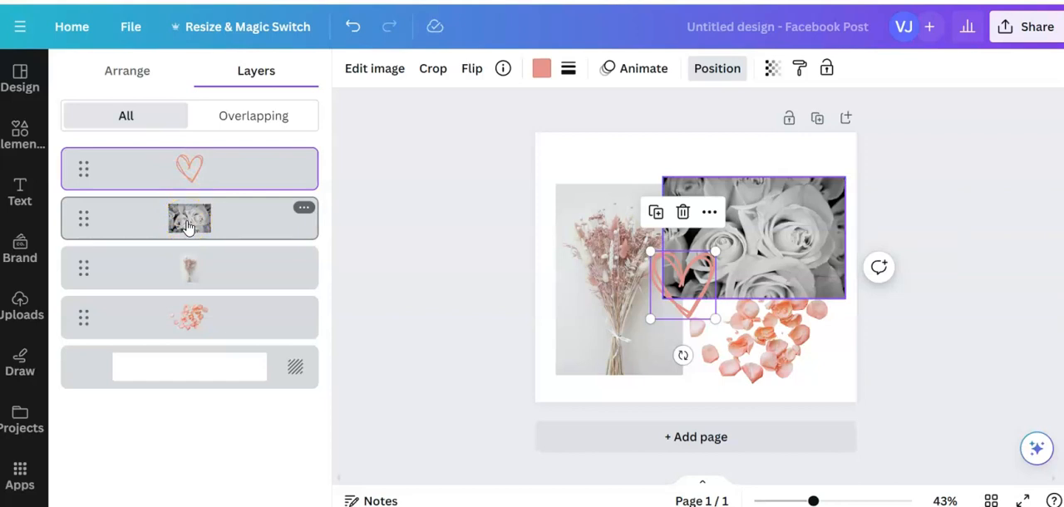
{"action": "left_click", "coordinate": [188, 226]}
{"action": "left_click_drag", "start_coordinate": [188, 226], "coordinate": [187, 344]}
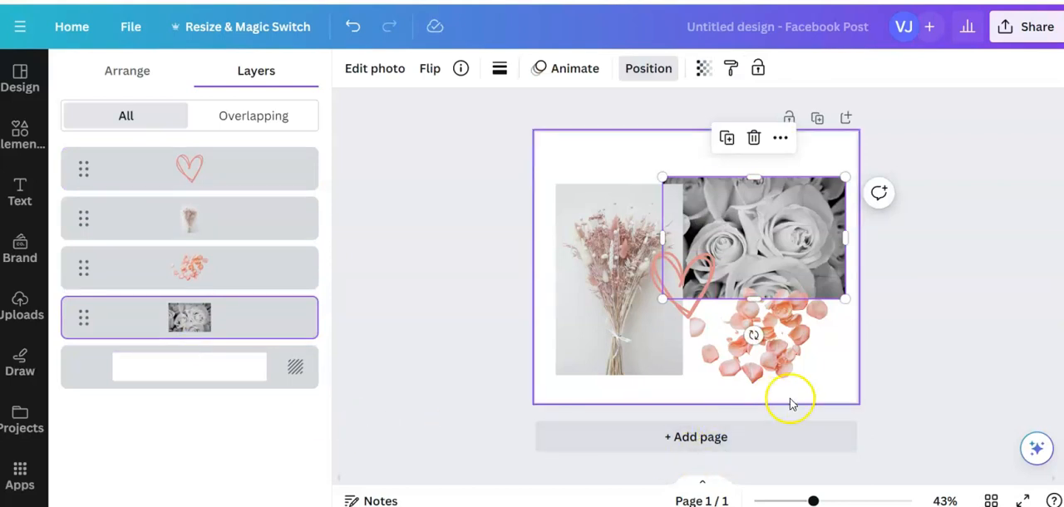
{"action": "left_click", "coordinate": [830, 363]}
{"action": "left_click", "coordinate": [468, 159]}
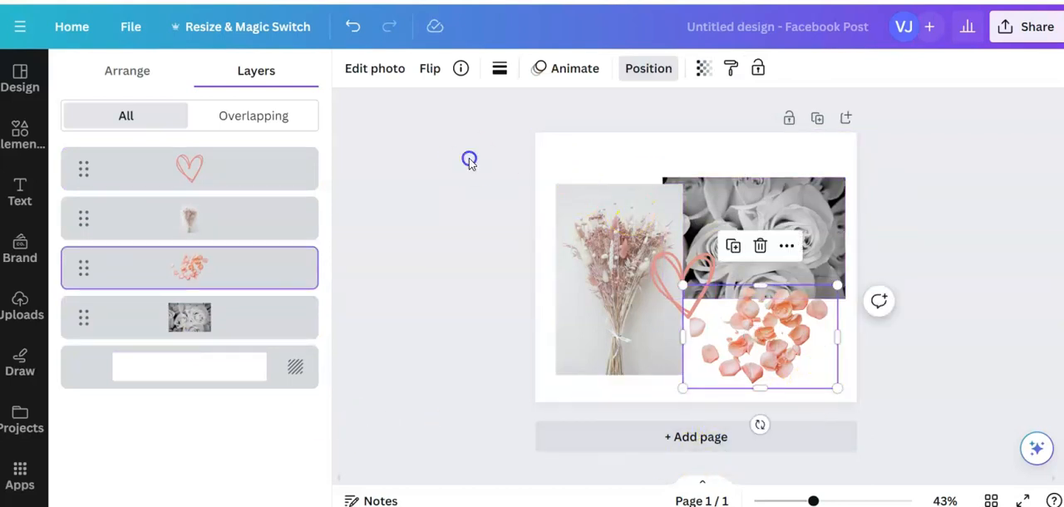
{"action": "left_click", "coordinate": [573, 146]}
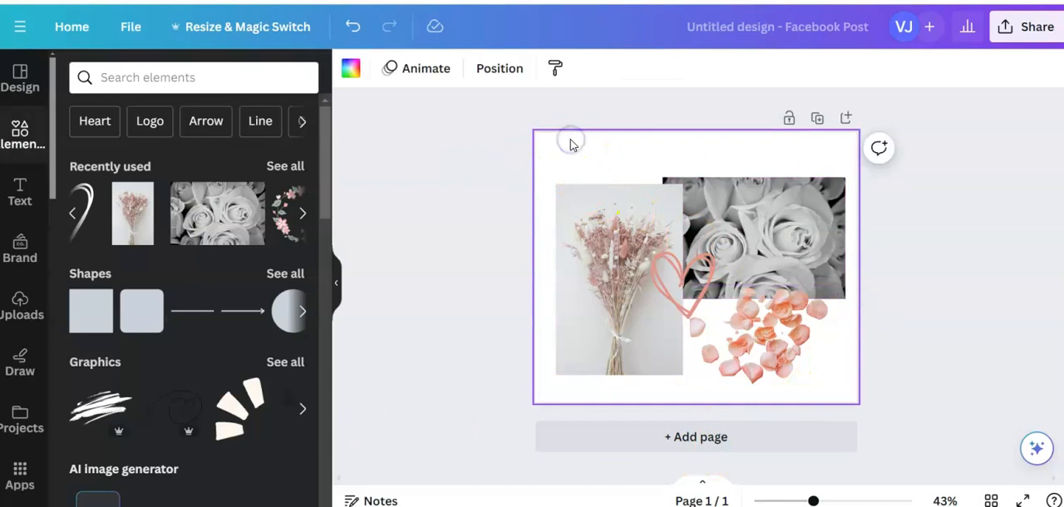